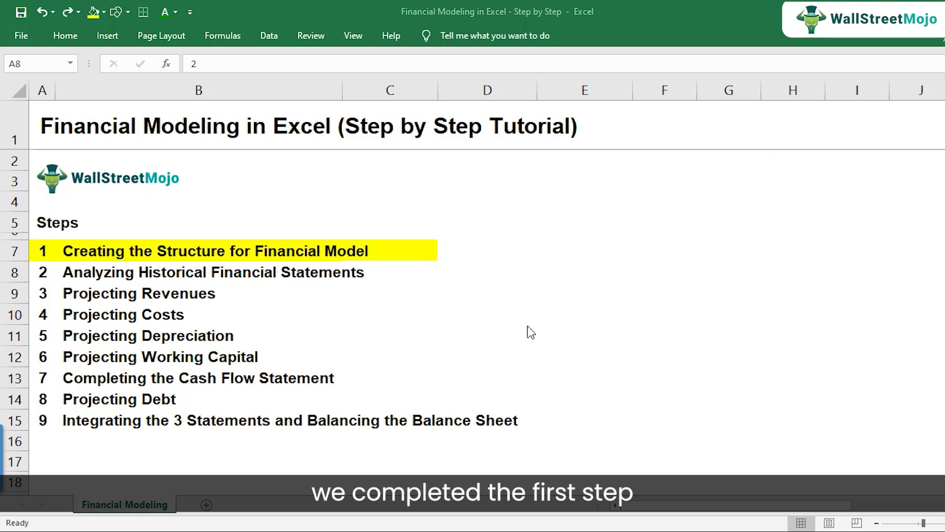
Look over the case study PDF and the financial modeling template's income statement, balance sheet, cash flow and Dep Capex sheets
click(44, 251)
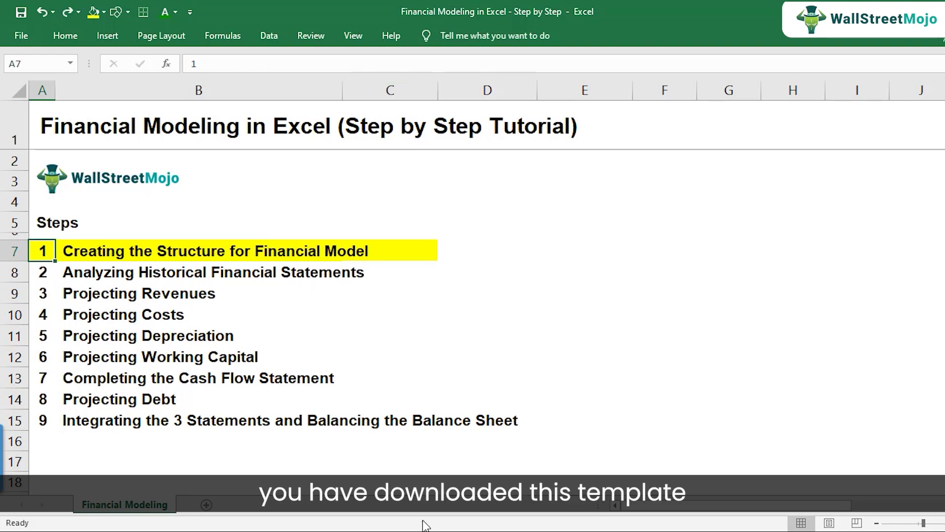
click(407, 473)
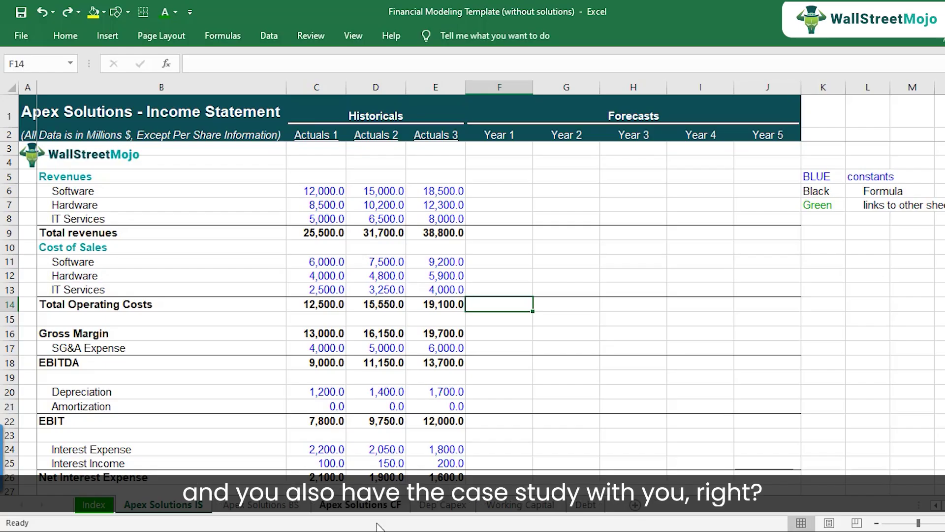
key(alt+Tab)
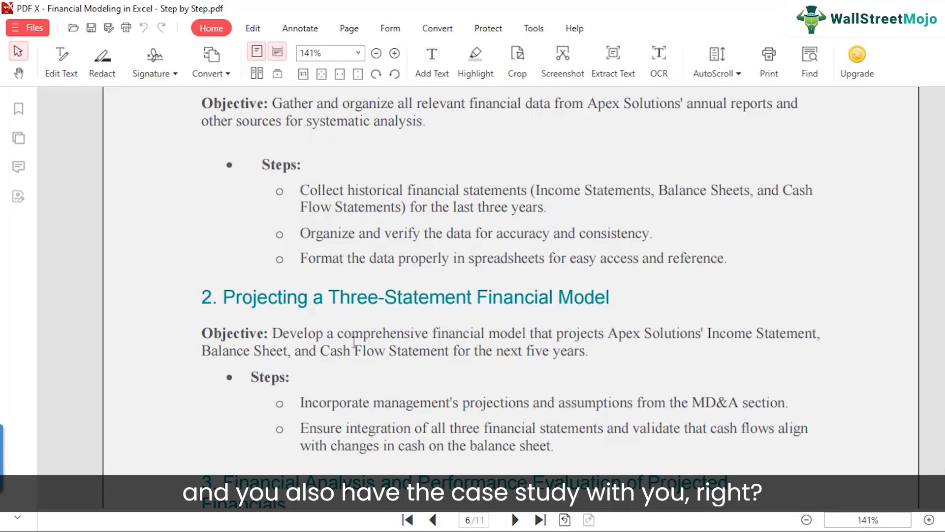
mouse_move(476, 507)
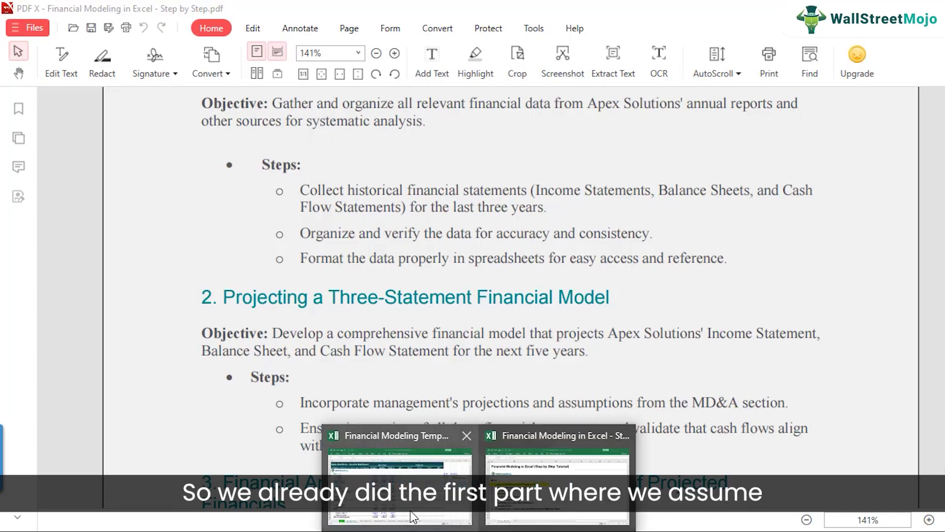
click(409, 492)
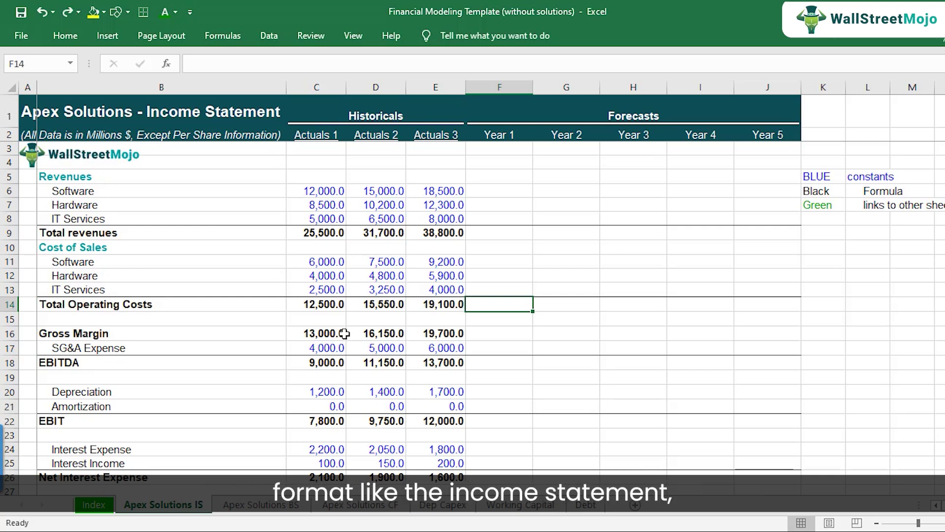
click(254, 506)
click(347, 507)
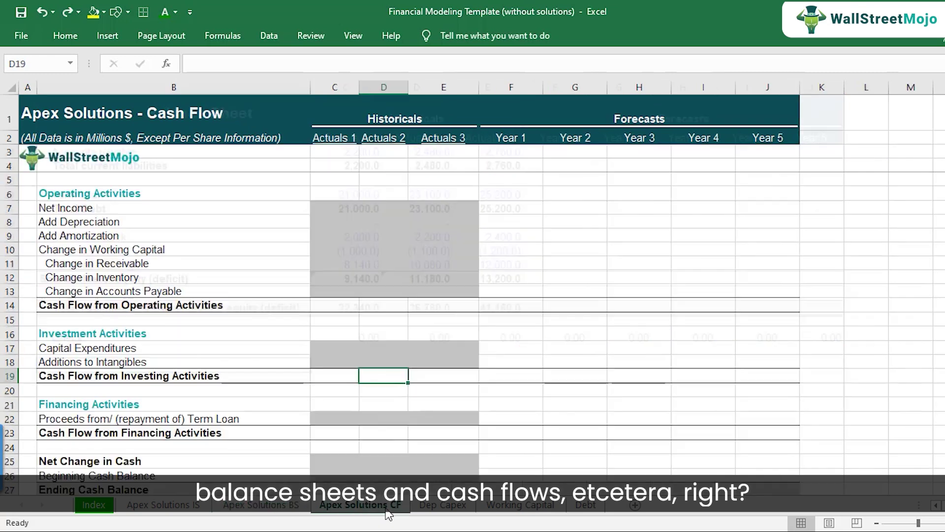
click(436, 506)
click(154, 503)
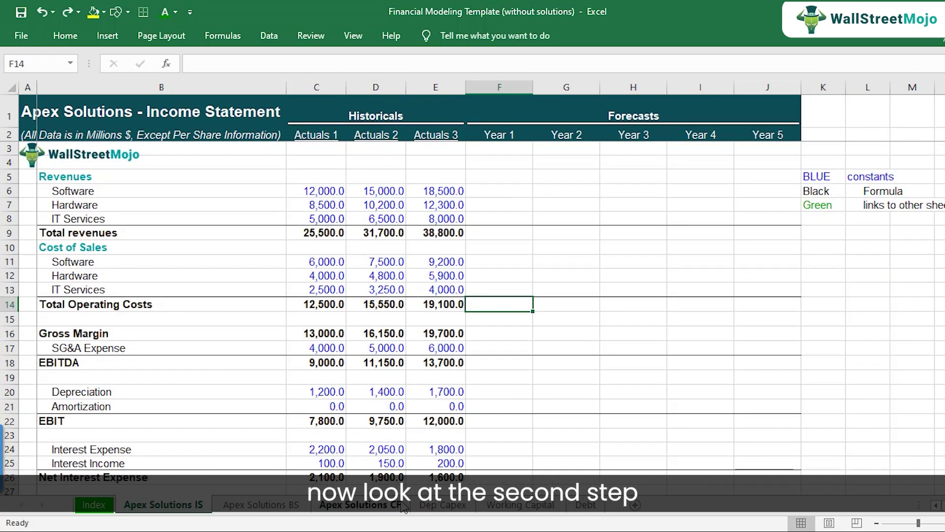
In the step-by-step workbook, highlight step 2, Analyzing Historical Financial Statements, in yellow across A8:C8
click(660, 507)
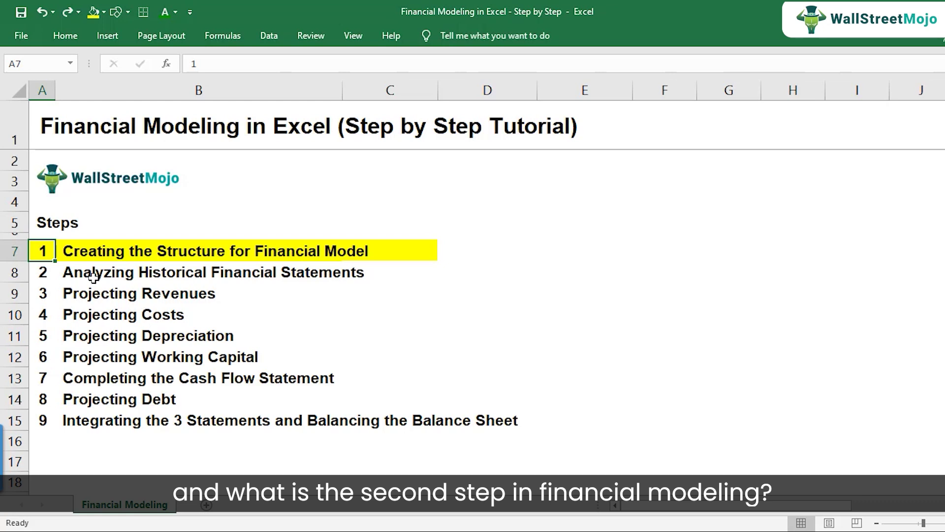
click(101, 278)
drag(48, 273, 348, 274)
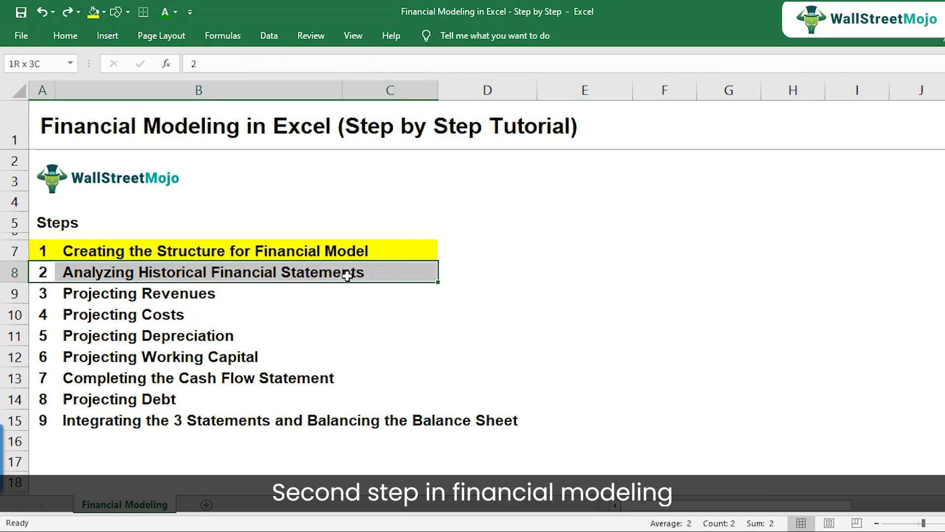
click(94, 14)
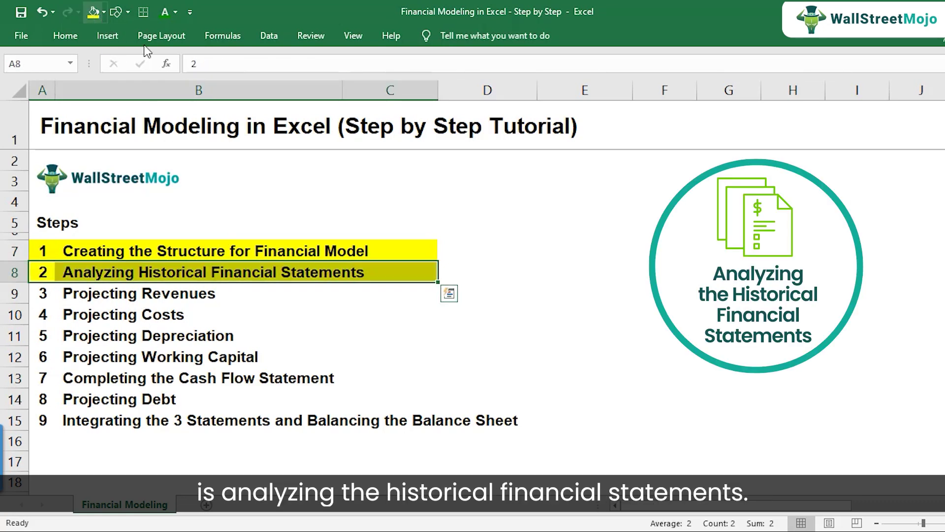
click(413, 223)
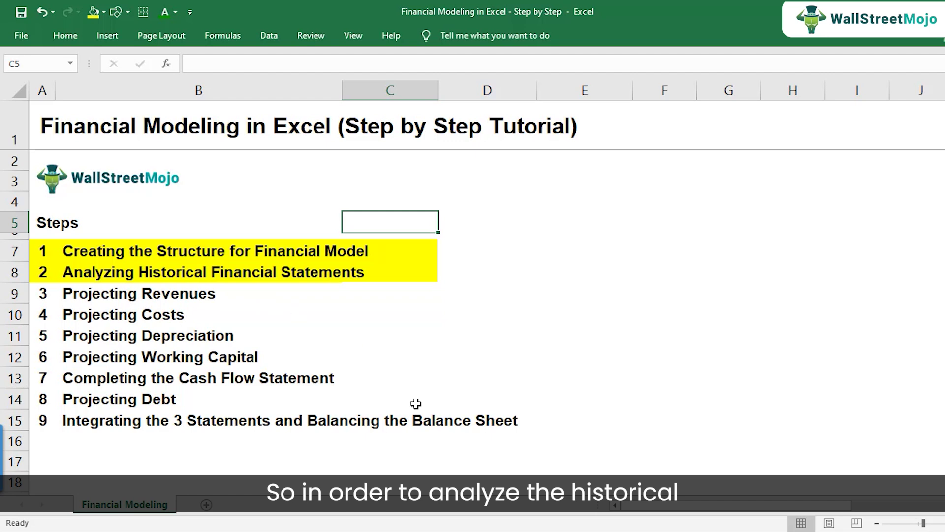
In the template's income statement, examine the EBITDA, EBIT, EBT and Net income lines
click(492, 529)
click(433, 515)
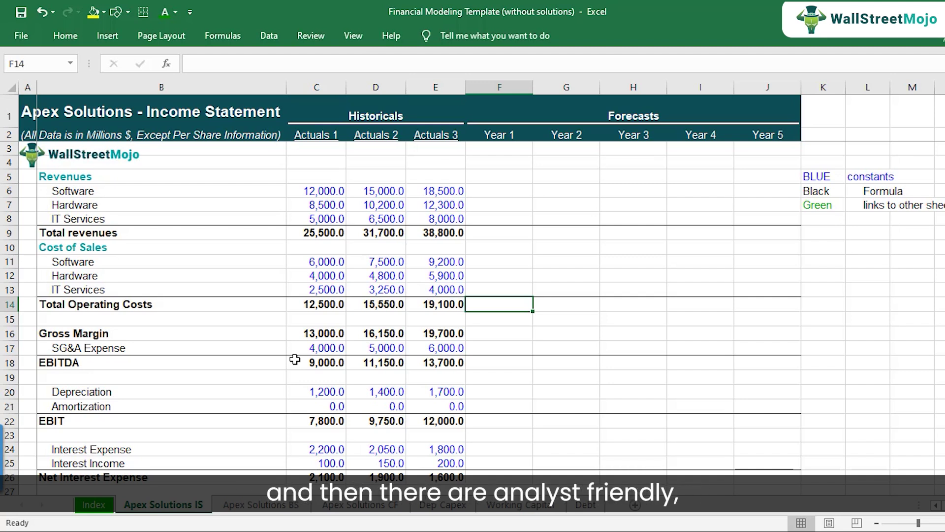
click(74, 375)
click(129, 361)
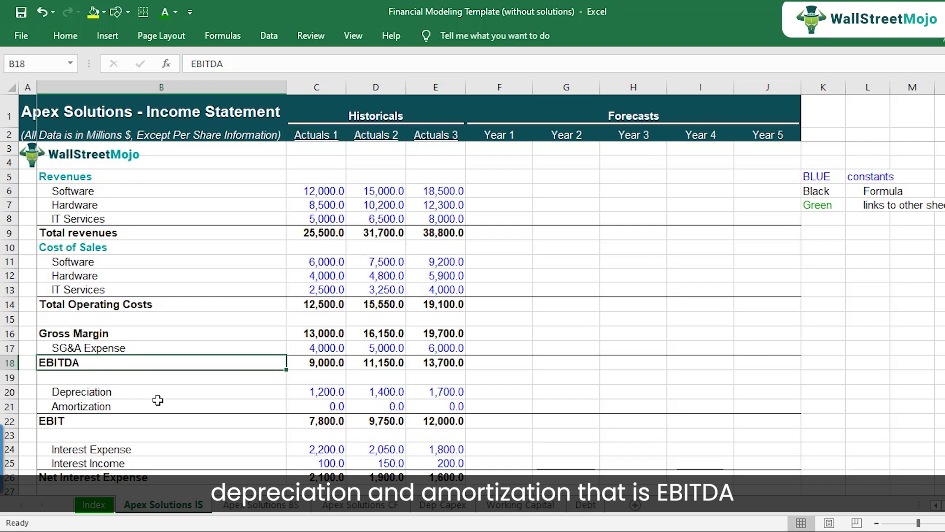
scroll(158, 399, down, 1)
click(93, 379)
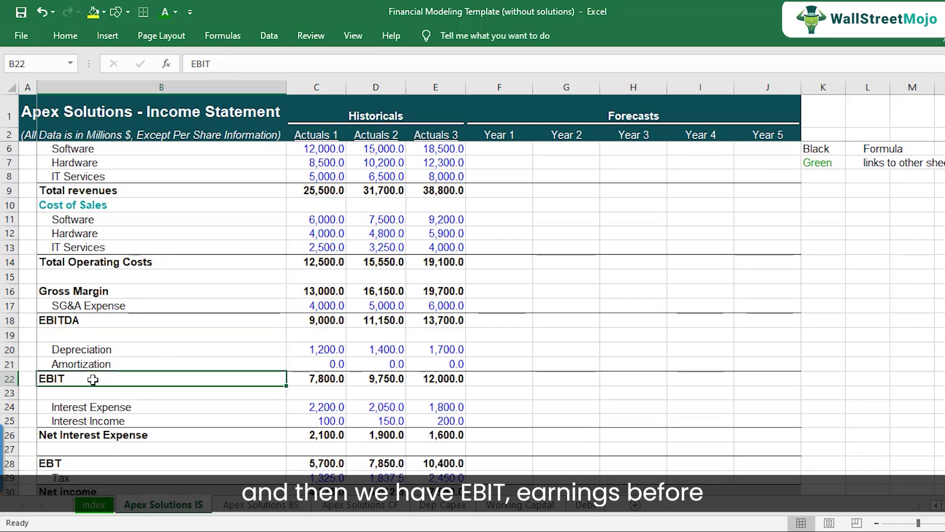
scroll(92, 379, down, 2)
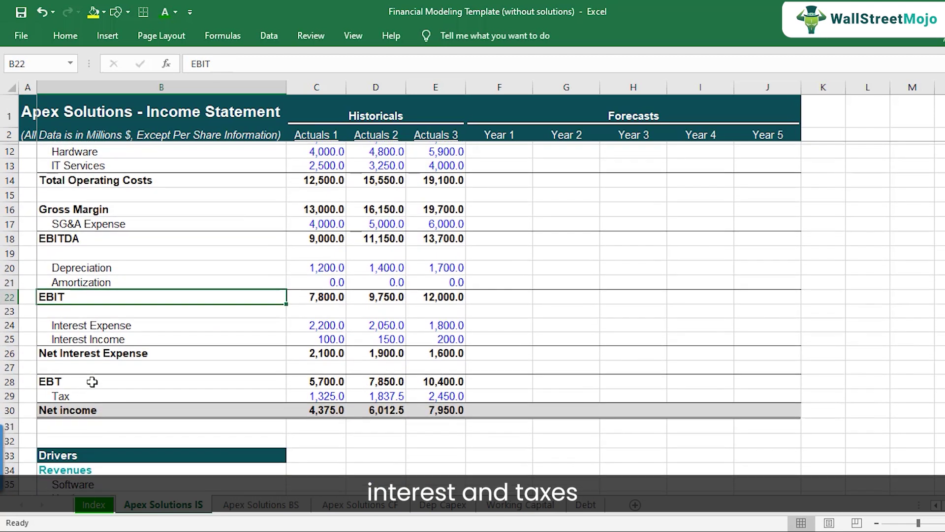
click(87, 379)
click(85, 407)
Review the profit lines that need a margin, from Gross Margin in row 16 down to Net income in row 30
scroll(202, 345, up, 1)
scroll(202, 344, up, 3)
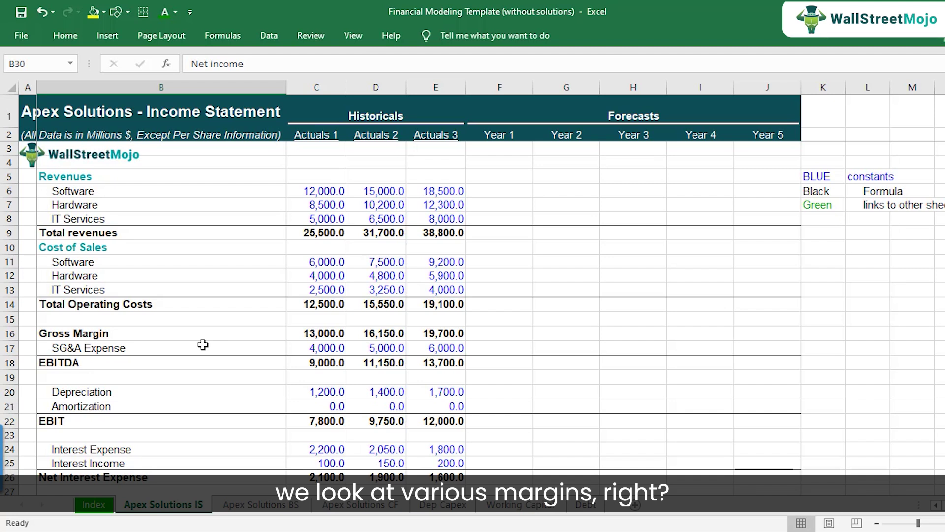
click(154, 330)
click(128, 363)
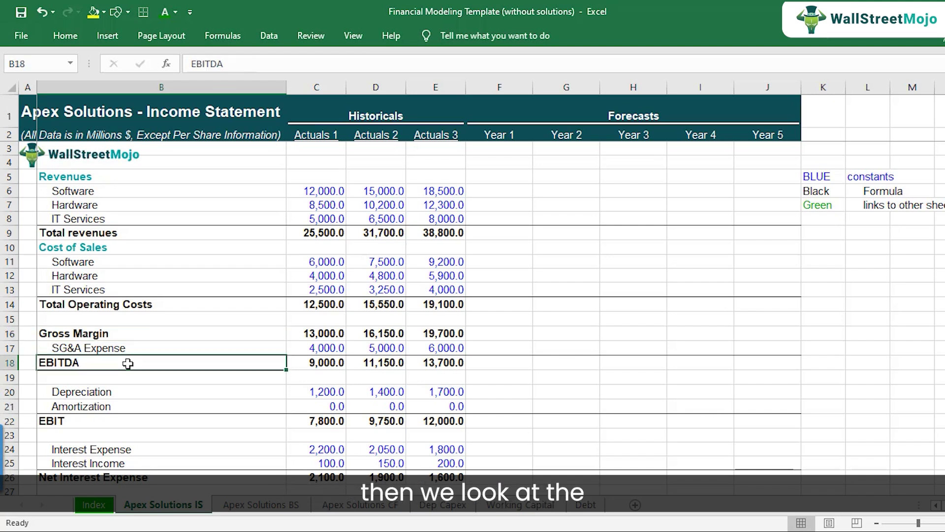
click(111, 417)
scroll(112, 415, down, 2)
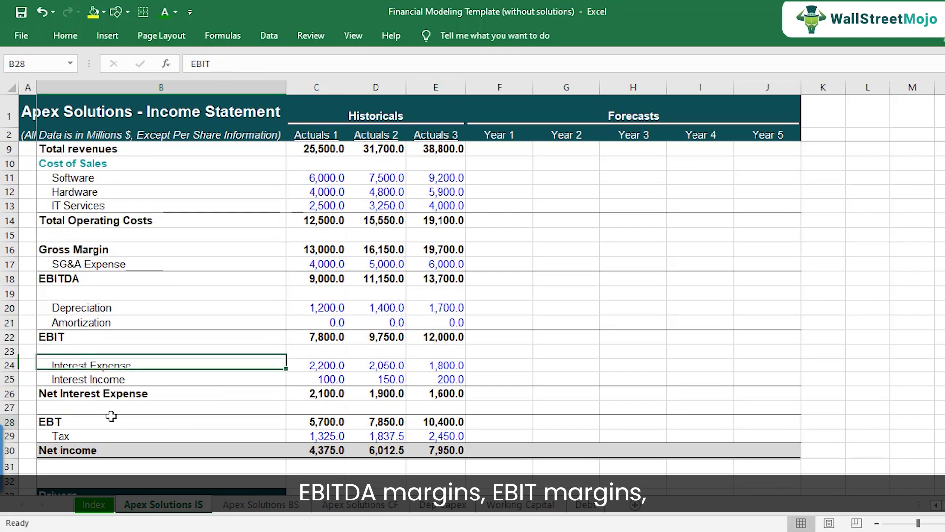
click(111, 417)
click(110, 450)
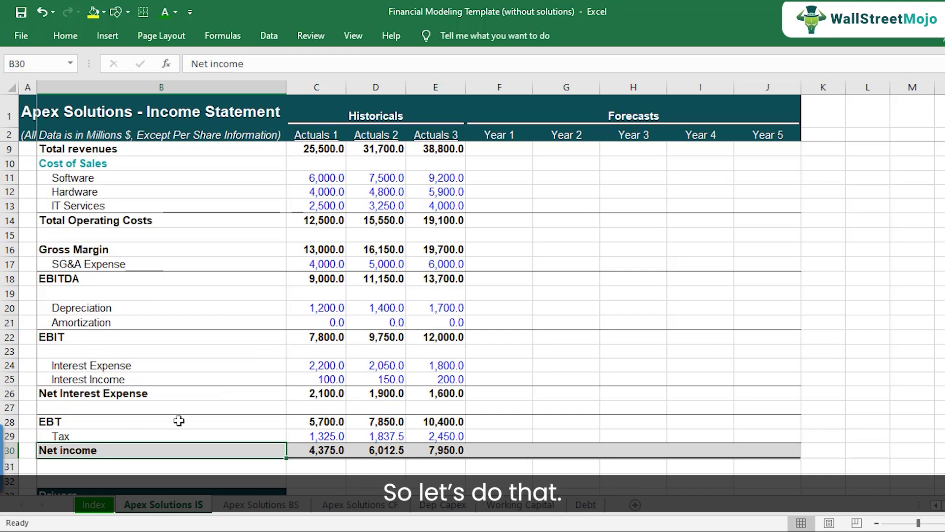
Below the Effective Tax Rate driver, enter the labels Gross Margin in B65 and EBITDA Margin in B66
scroll(133, 436, down, 13)
scroll(161, 396, down, 3)
click(124, 264)
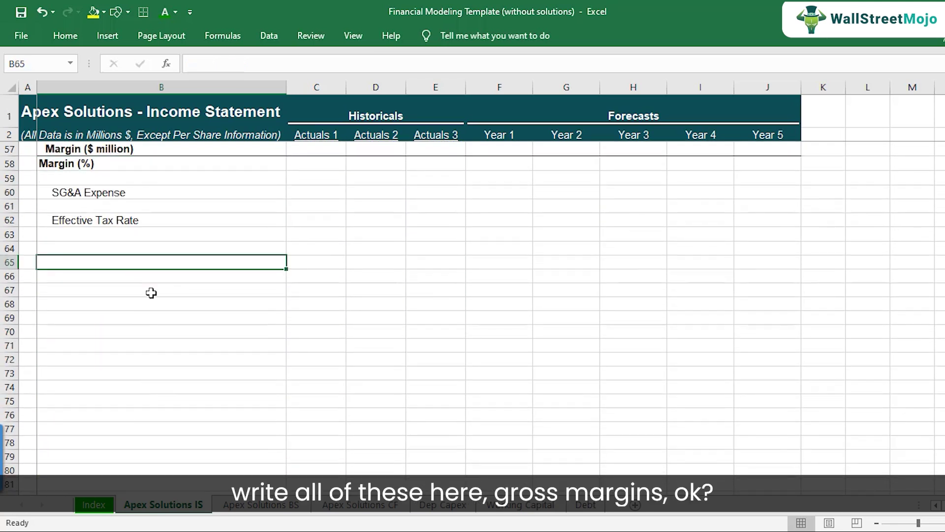
text(Gross Margin)
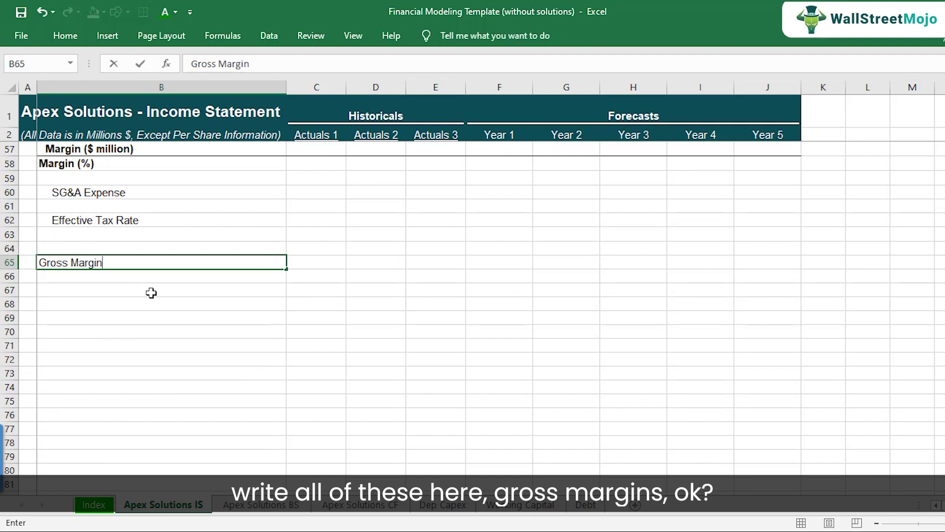
key(Return)
text(EBITDA Margin)
key(Return)
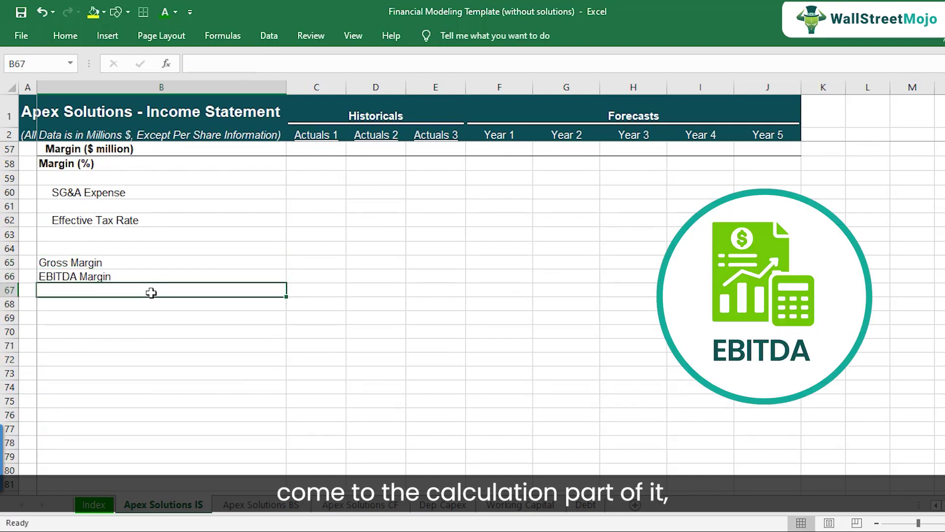
Continue the margin list with EBIT Margin, EBT Margin and Net Income Margin in B67 to B69
text(EBIT M)
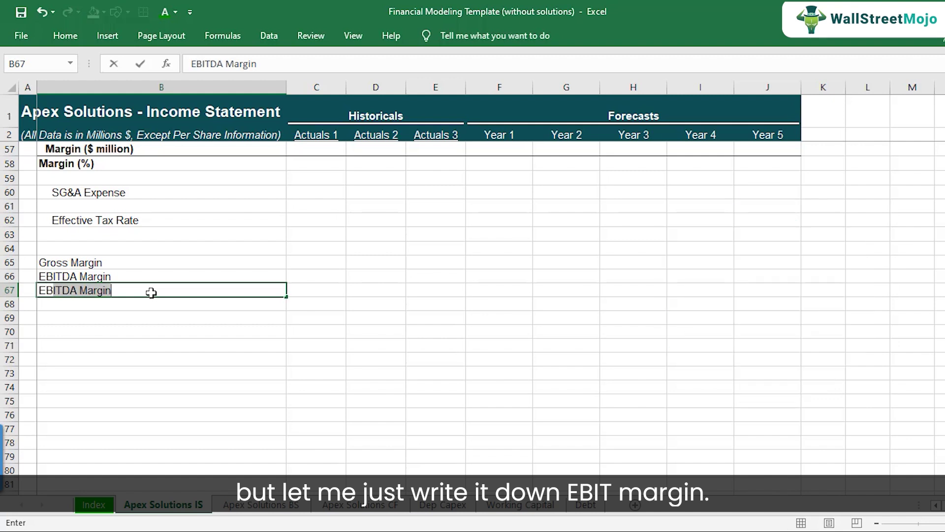
text(argin)
key(Return)
text(EBT )
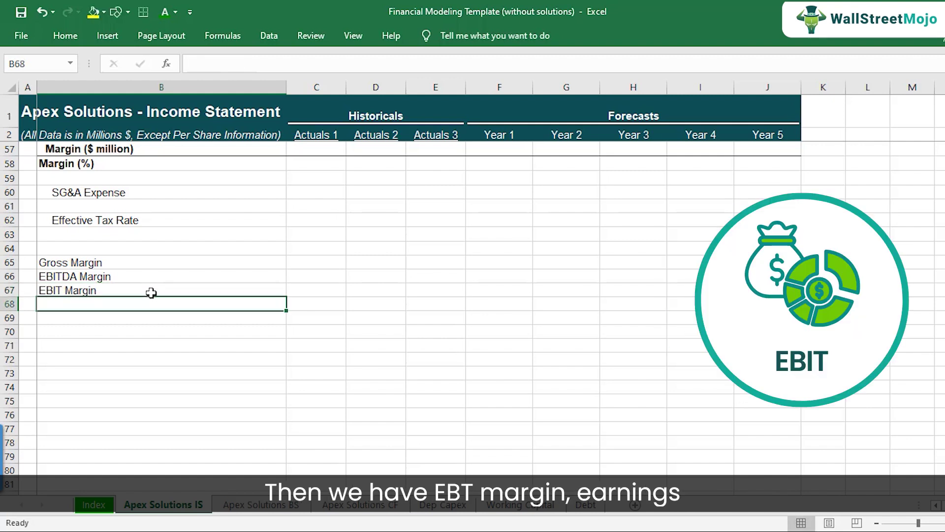
text(Margin)
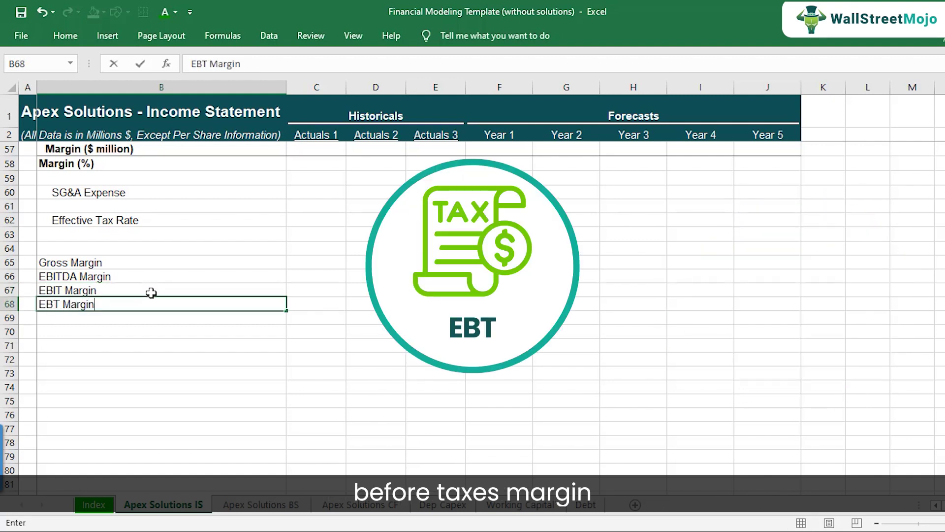
key(Return)
text(Net )
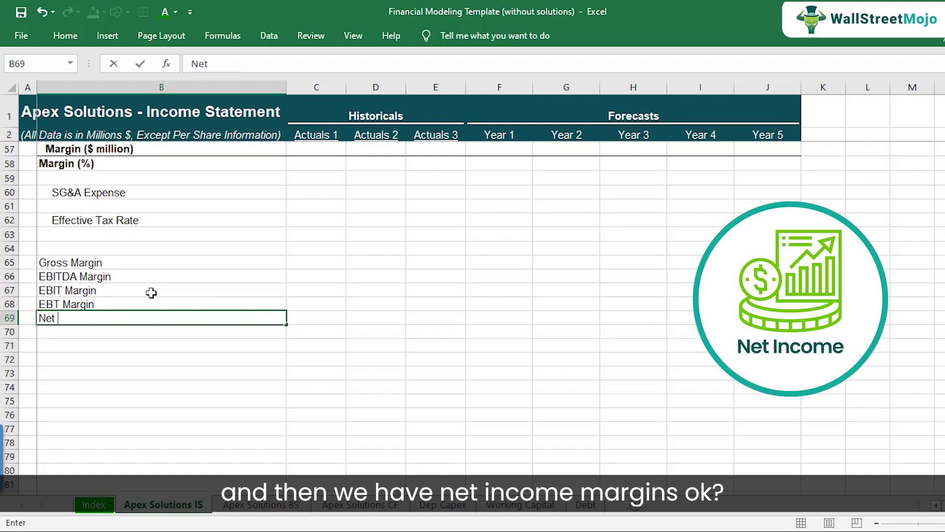
text(Income Margin)
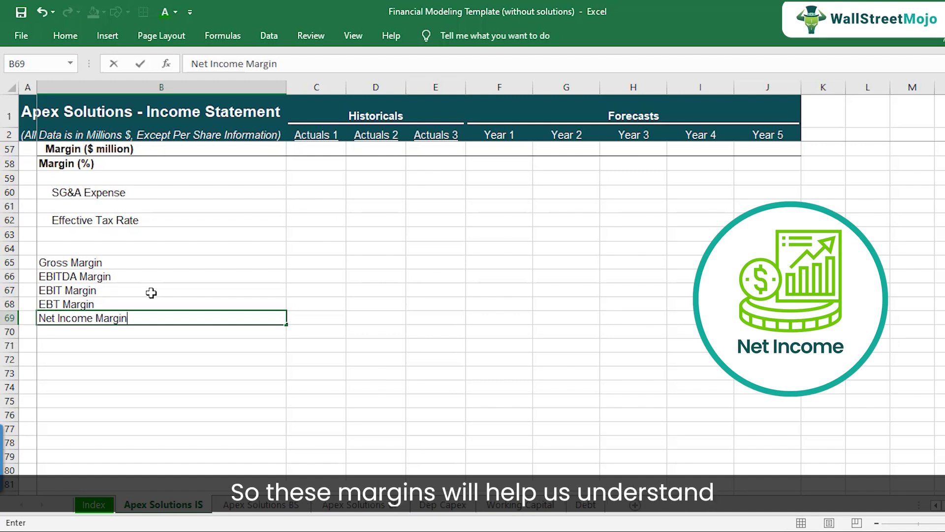
key(Return)
key(Up)
key(Up)
key(Up)
key(Up)
key(Up)
key(shift+Down)
key(shift+Down)
key(shift+Down)
key(shift+Down)
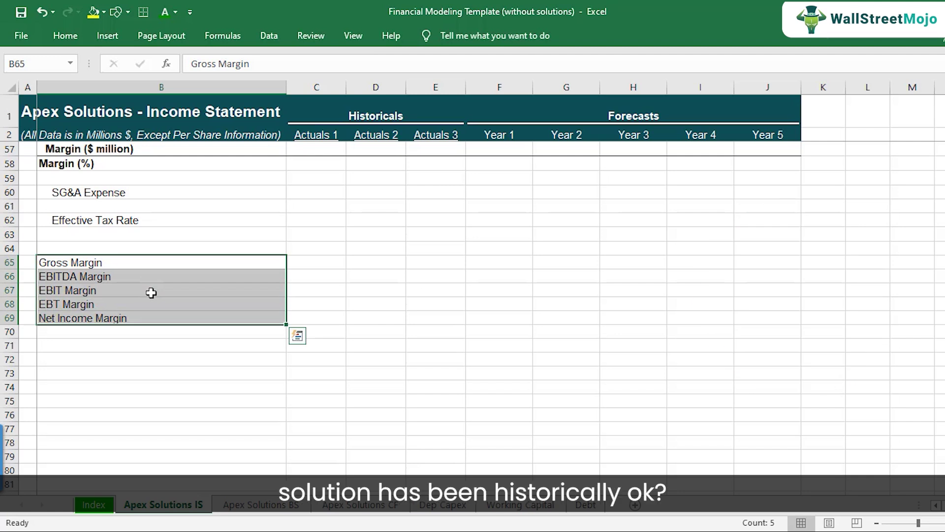
key(Up)
key(Down)
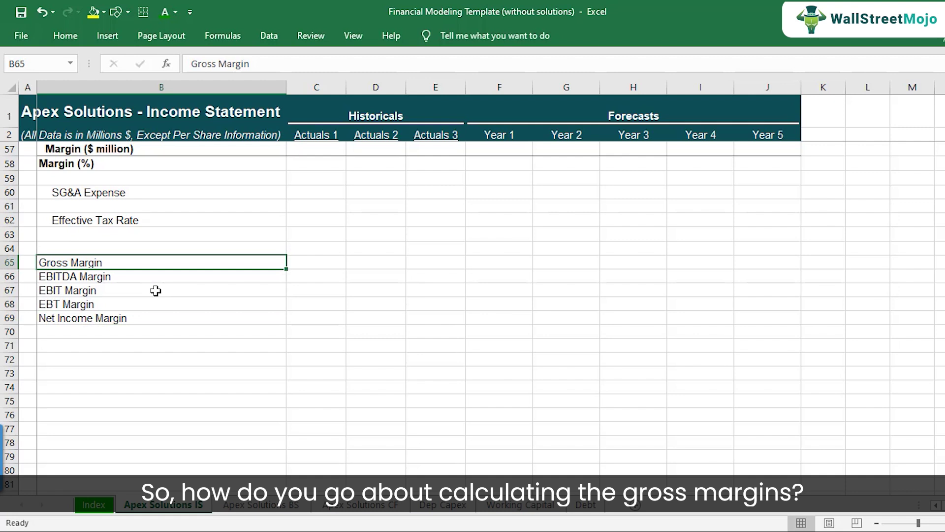
Examine how Gross Margin in row 16 is derived from Total revenues and Total Operating Costs, including the formula in C16
scroll(155, 290, up, 18)
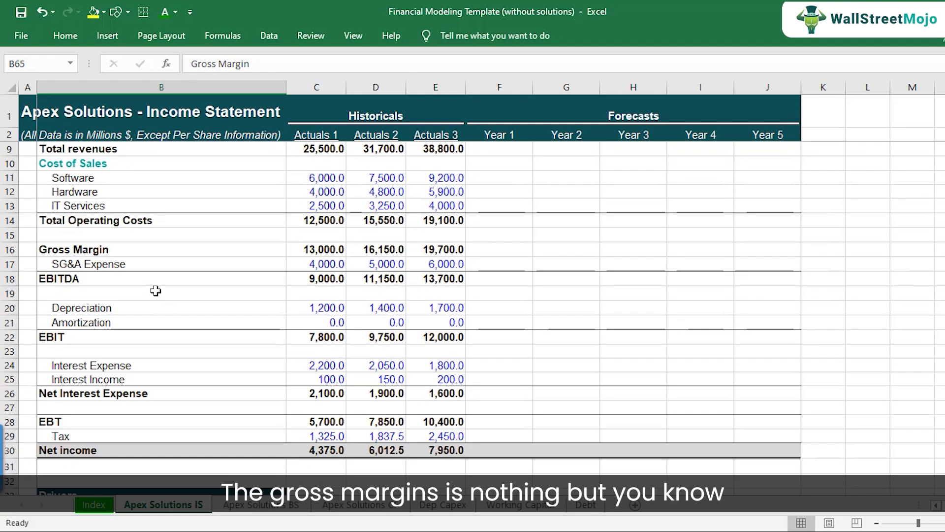
click(110, 236)
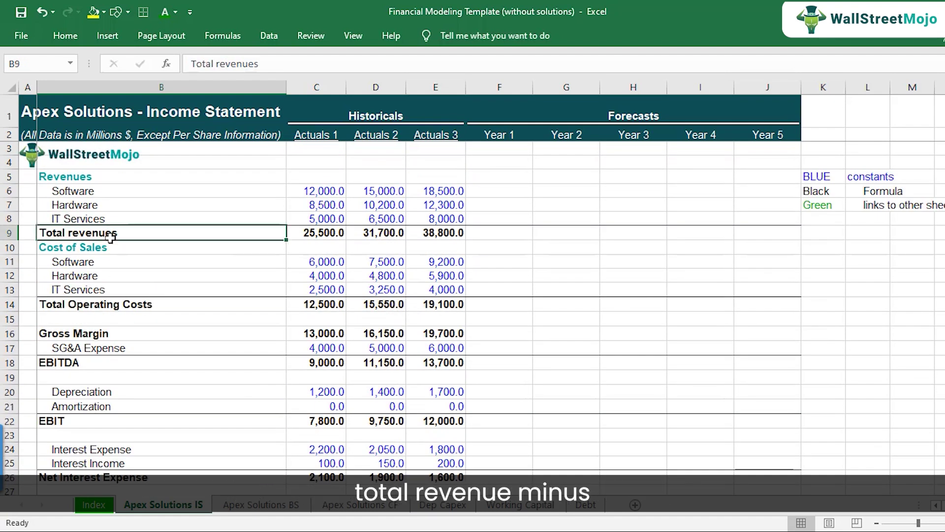
click(107, 304)
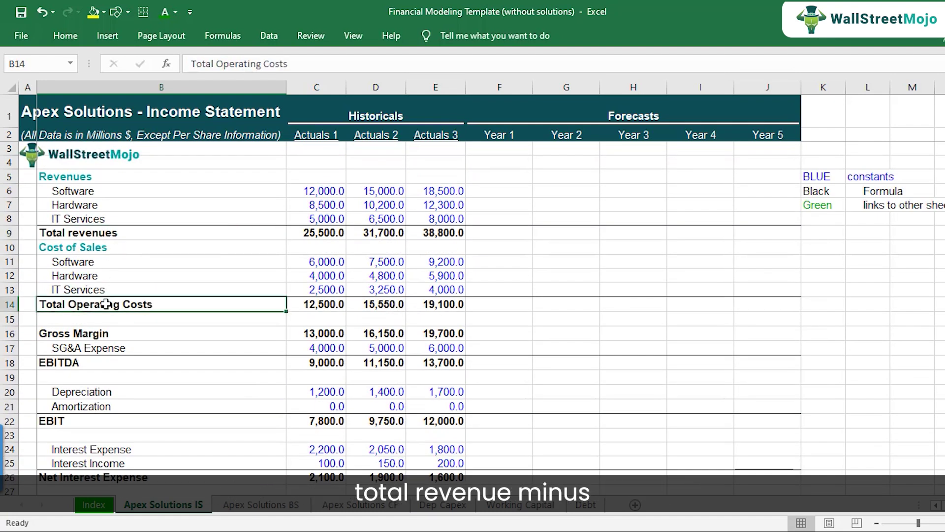
click(117, 335)
click(331, 337)
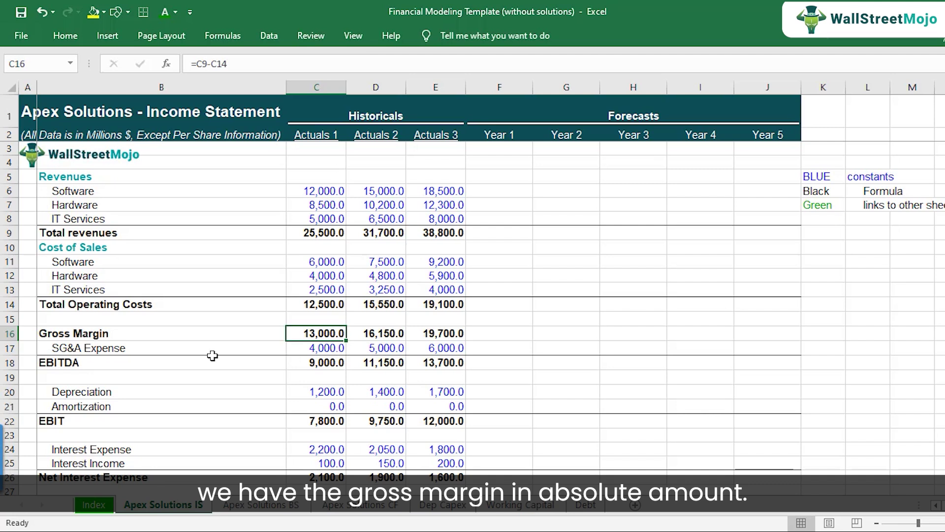
click(145, 336)
click(324, 333)
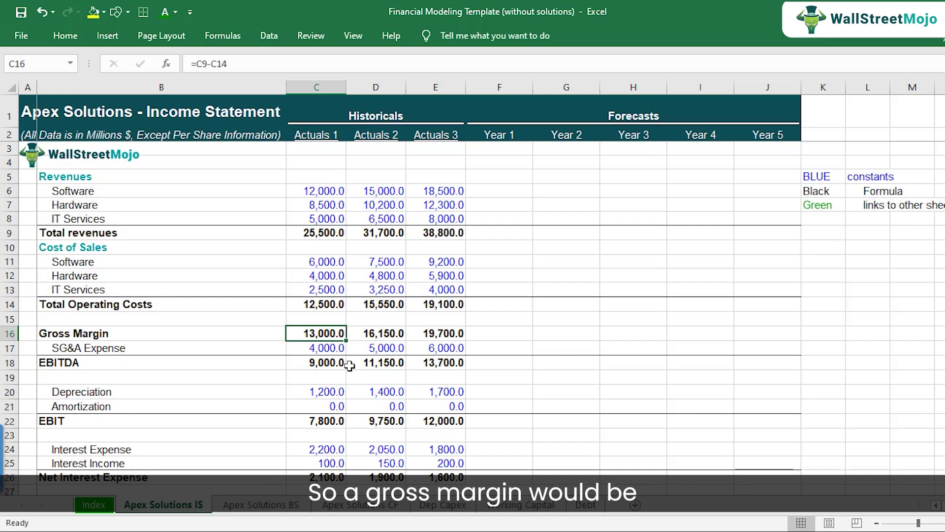
click(153, 334)
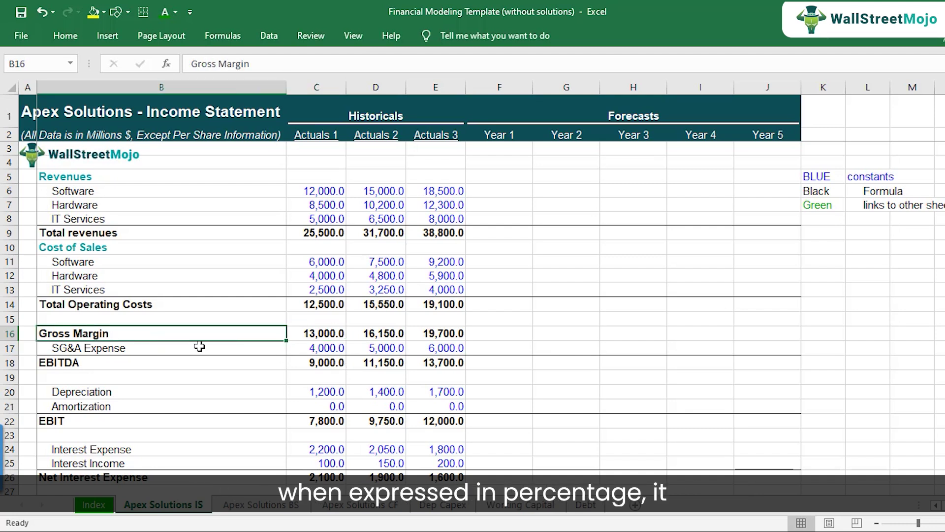
Calculate the Actuals 1 Gross Margin percentage in C65 by dividing gross margin by total revenues with =C16/C9
click(320, 342)
click(320, 335)
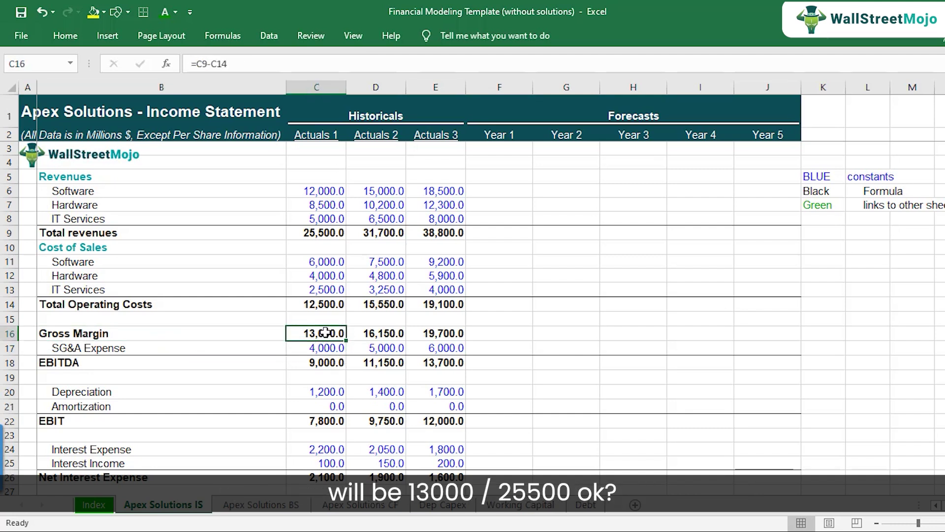
click(317, 234)
scroll(322, 254, down, 12)
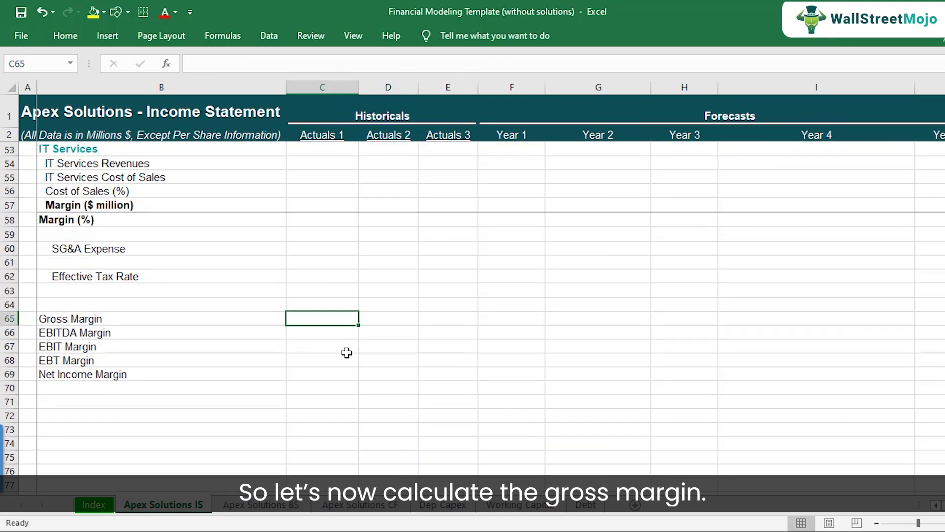
text(=)
scroll(334, 335, up, 16)
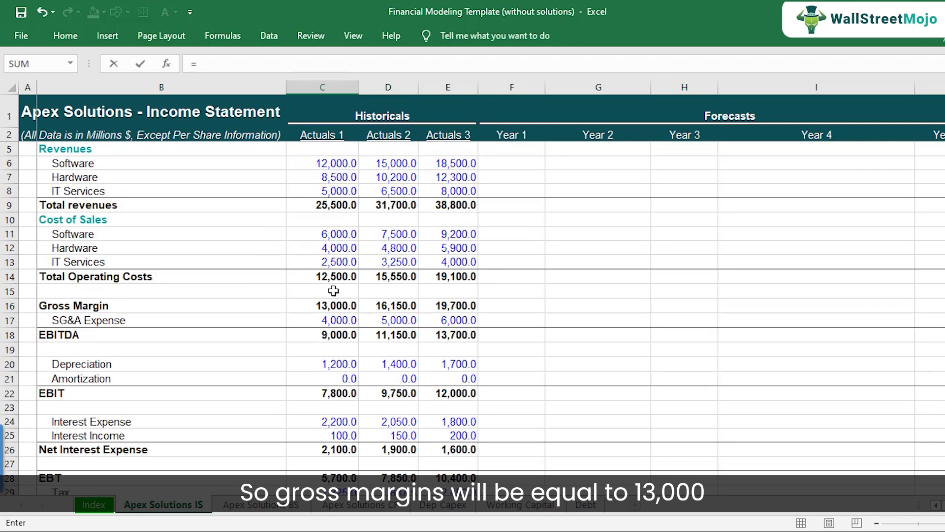
click(335, 305)
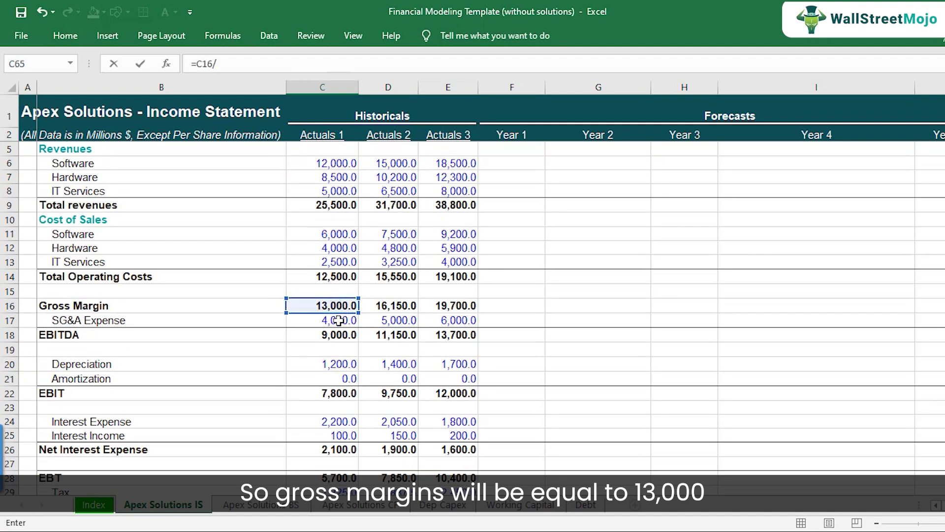
text(/)
click(341, 205)
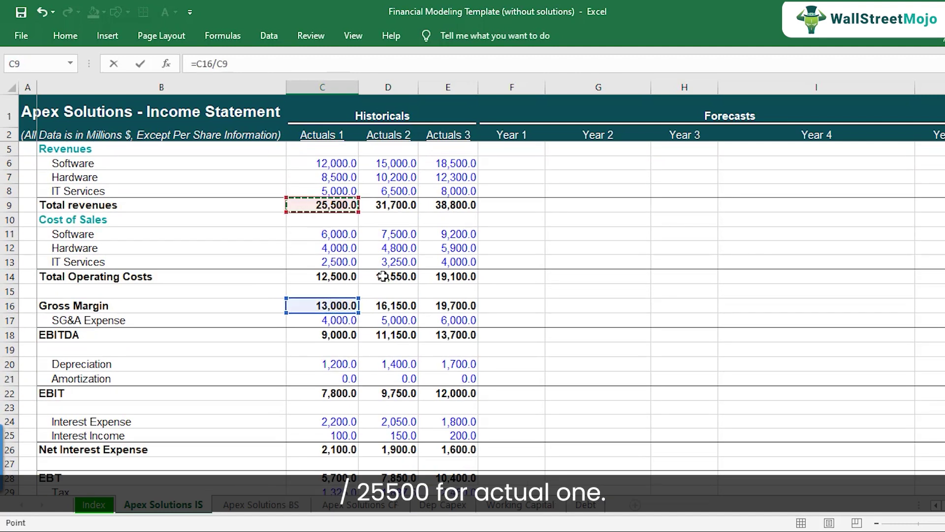
key(Return)
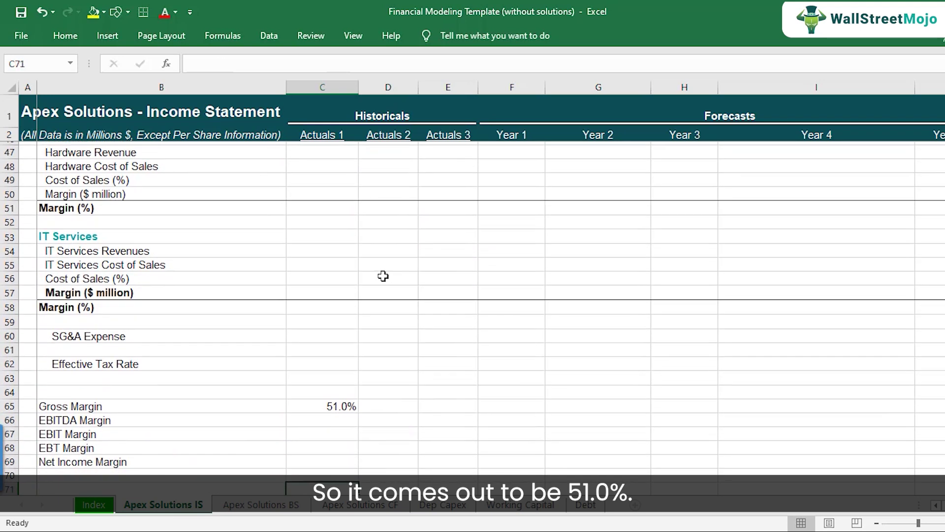
Copy the Gross Margin formula from C65 to D65:E65 for Actuals 2 and Actuals 3
key(Up)
key(Up)
key(Up)
key(Up)
key(Up)
key(Up)
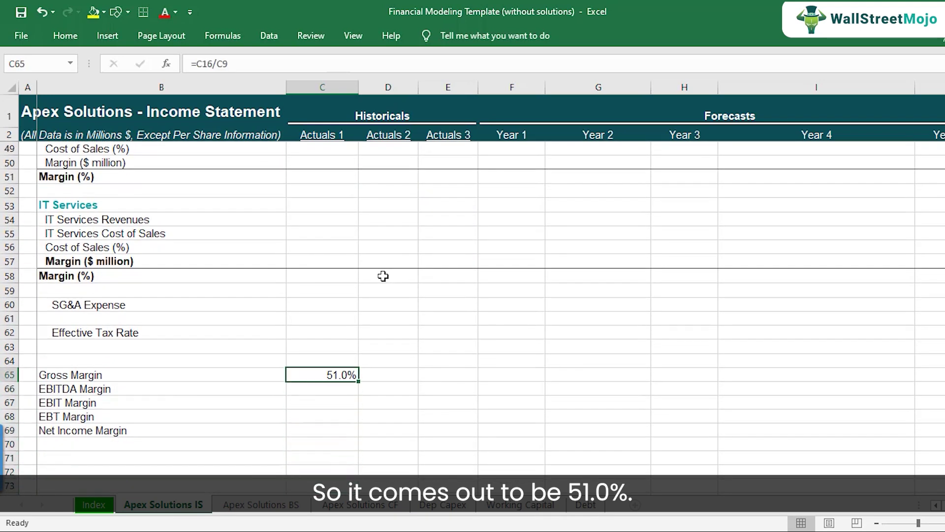
key(ctrl+c)
key(Right)
key(shift+Right)
key(ctrl+v)
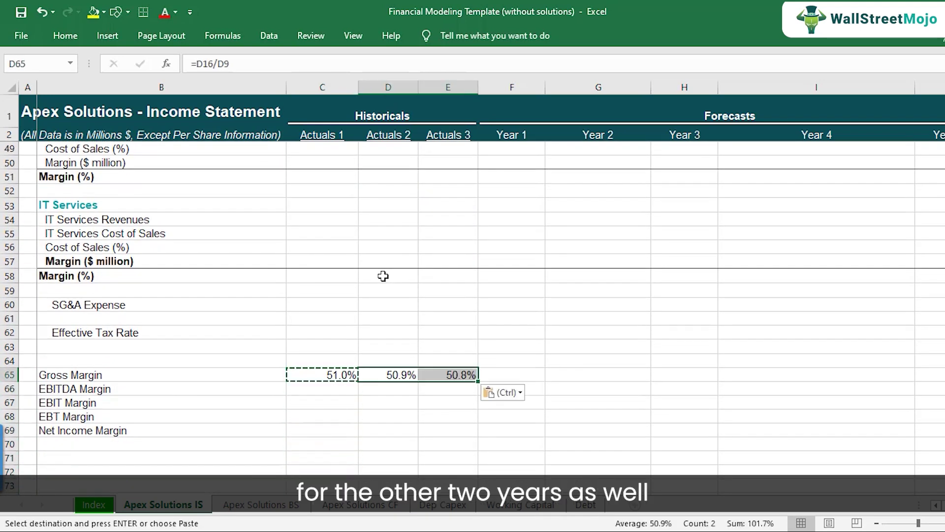
Check the Gross Margin formulas in row 65 and compare the percentages across the three historical years
key(shift+Left)
key(F2)
key(Escape)
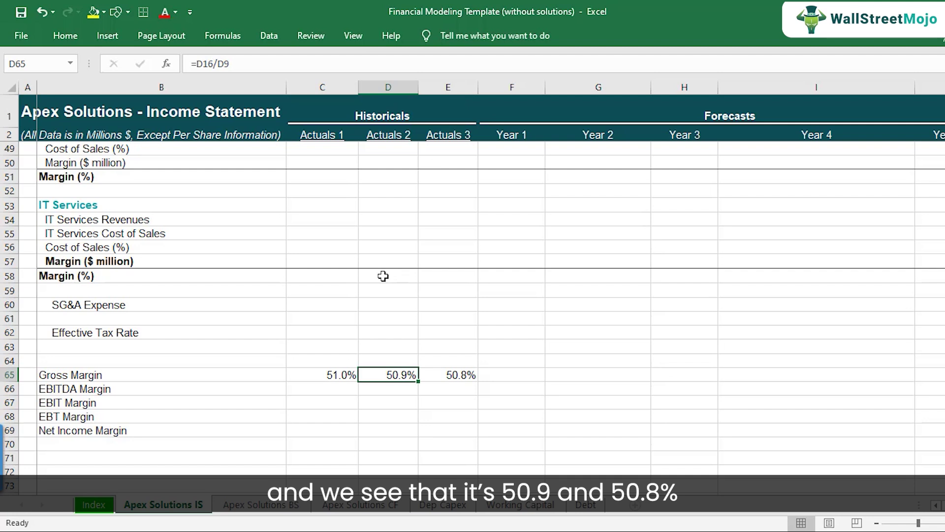
key(Right)
key(Left)
key(Left)
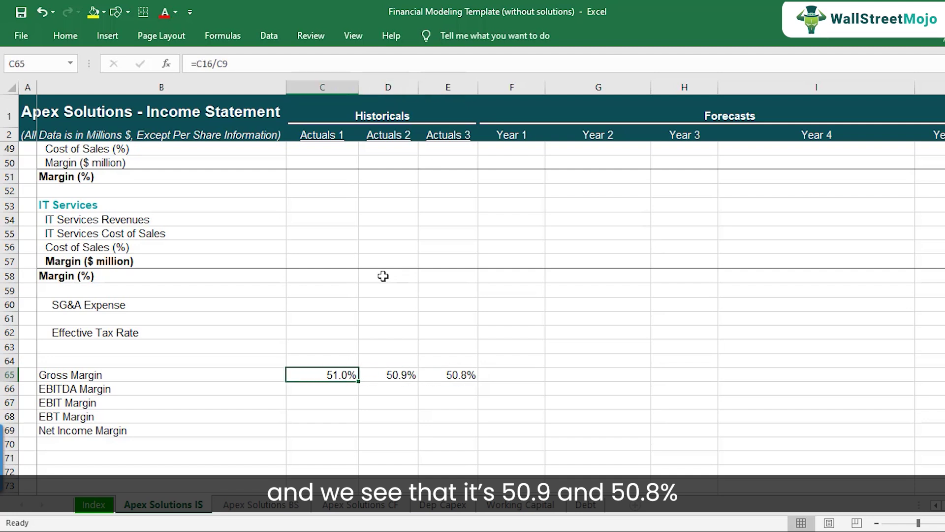
key(Right)
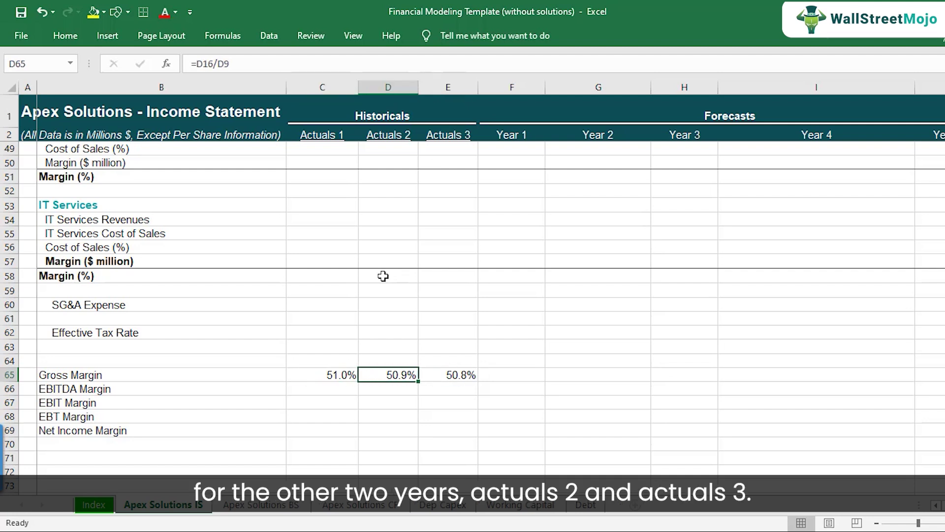
key(Left)
key(Down)
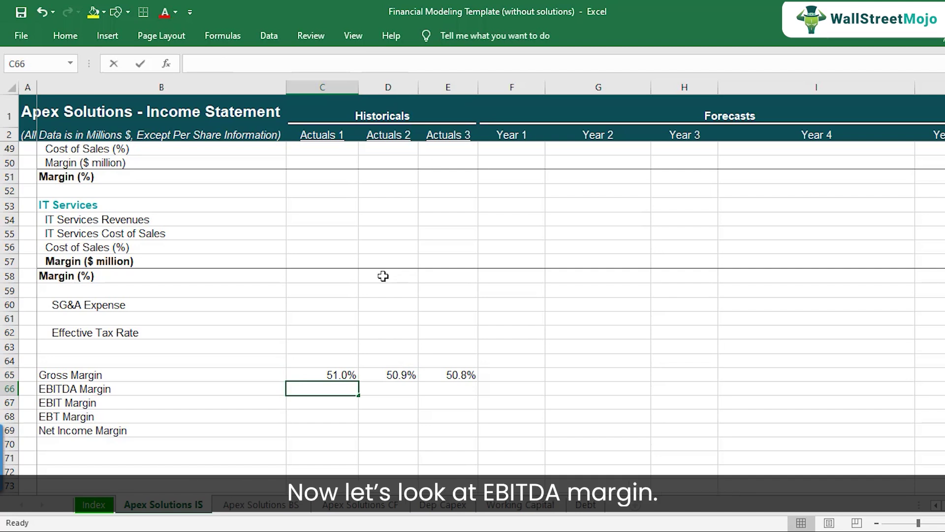
text(=)
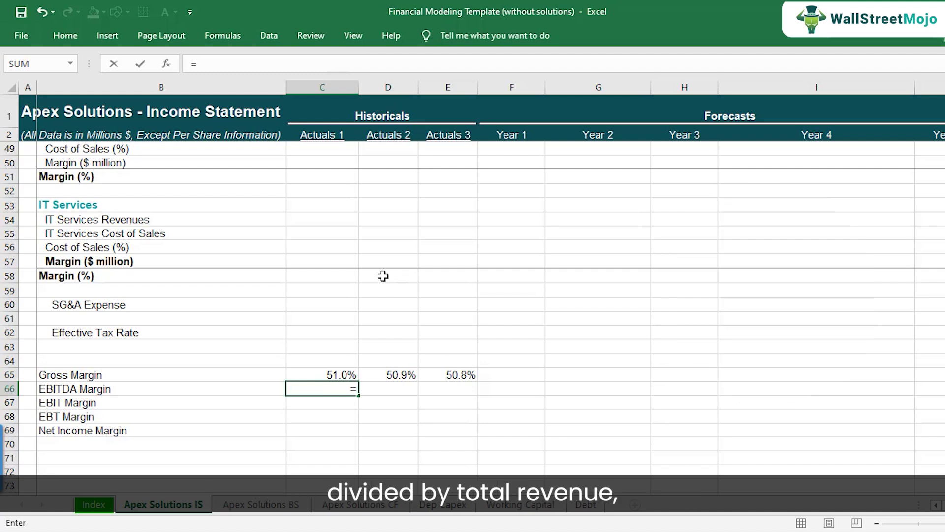
key(Escape)
drag(120, 363, 112, 430)
drag(123, 376, 136, 431)
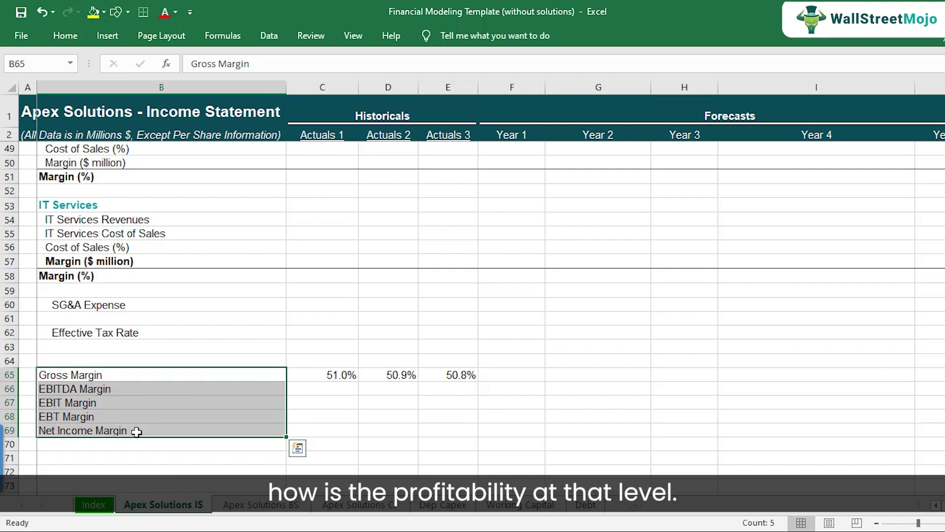
Calculate the Actuals 1 EBITDA Margin in C66 by dividing EBITDA by total revenues with =C18/C9
click(352, 392)
text(=)
scroll(337, 405, up, 14)
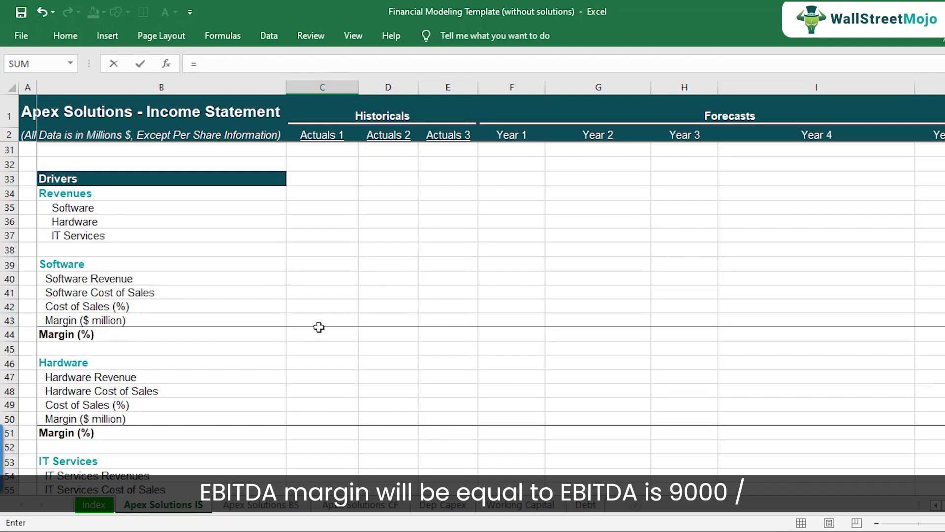
click(347, 306)
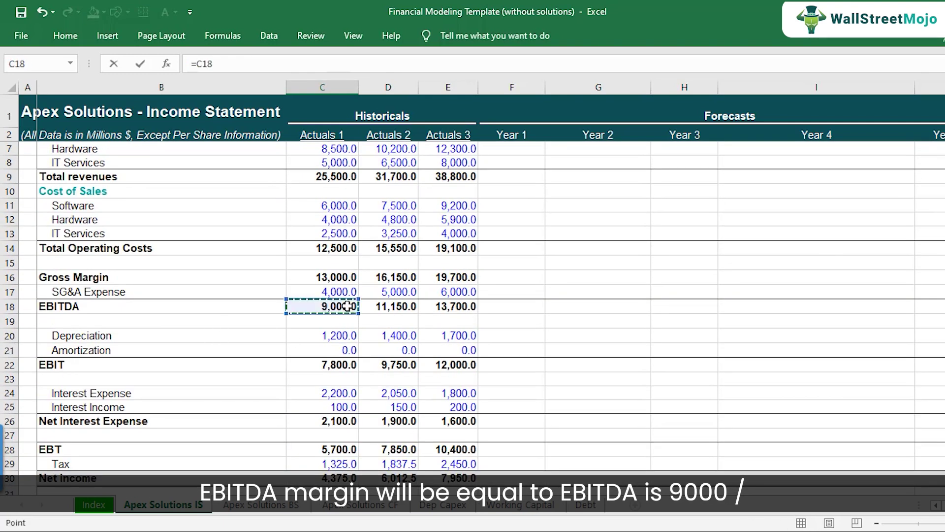
click(330, 182)
key(Return)
Copy the EBITDA Margin formula from C66 to D66:E66 and compare the margins across the historical years
key(Down)
key(Down)
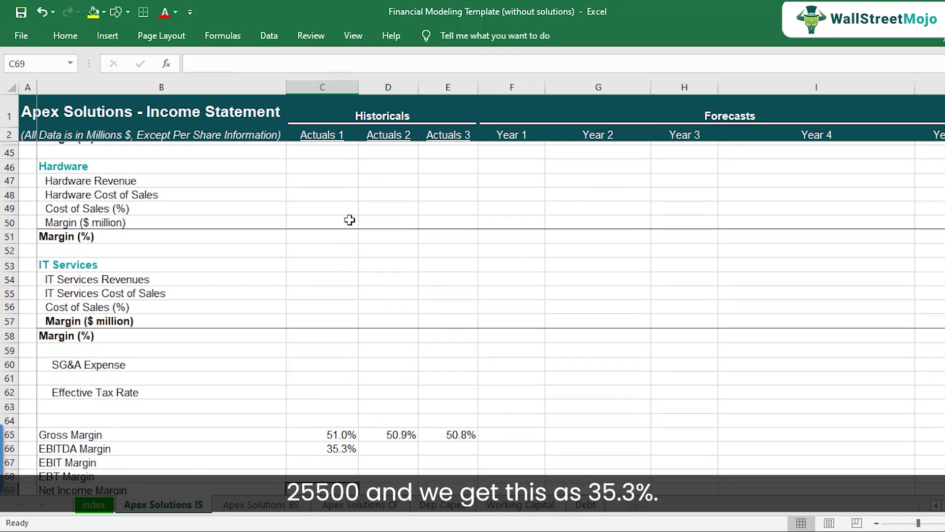
key(Up)
key(Up)
key(Up)
key(ctrl+c)
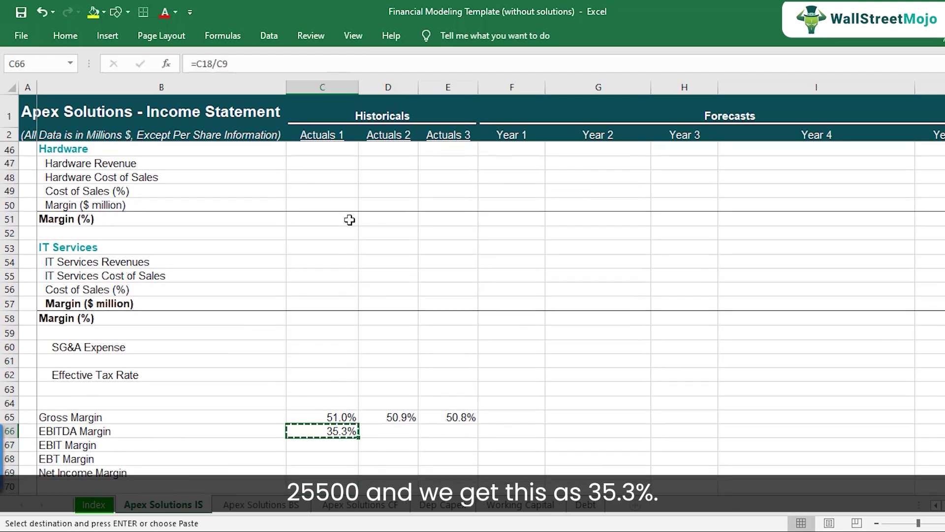
key(Right)
key(shift+Right)
key(ctrl+v)
key(Left)
key(Right)
key(shift+Right)
key(Left)
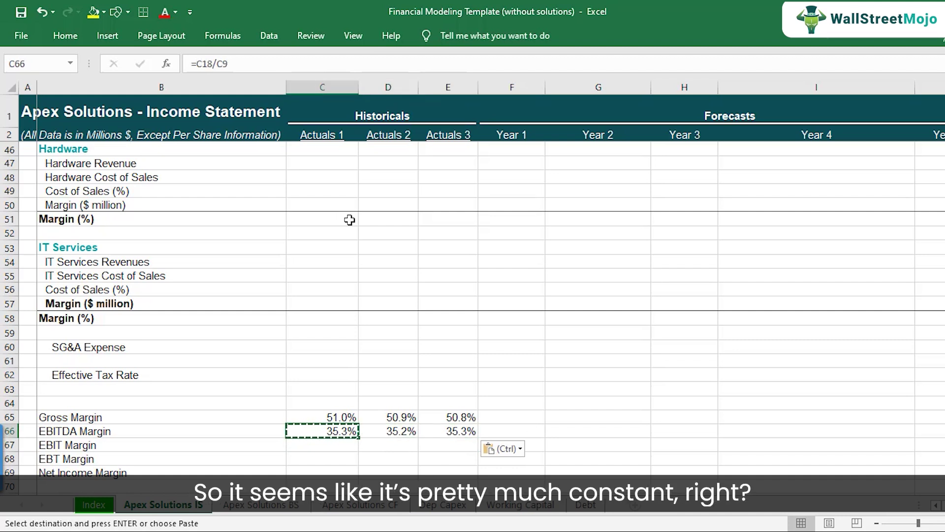
Calculate the Actuals 1 EBIT Margin in C67 by dividing EBIT by total revenues with =C22/C9
scroll(344, 223, down, 2)
key(Down)
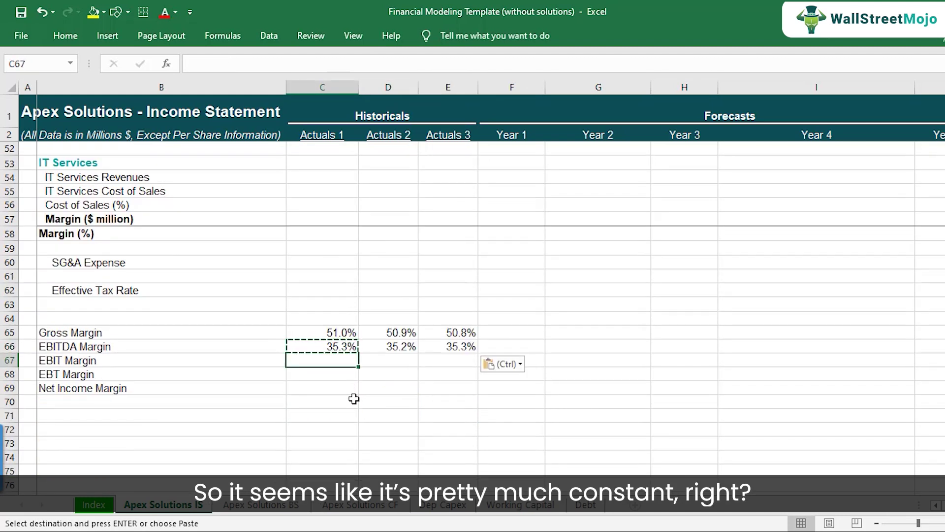
text(=)
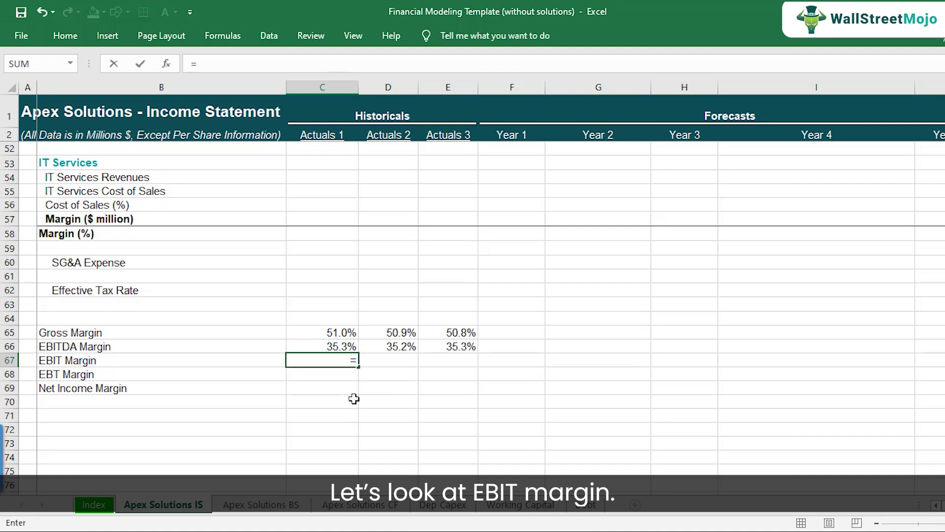
scroll(337, 308, up, 12)
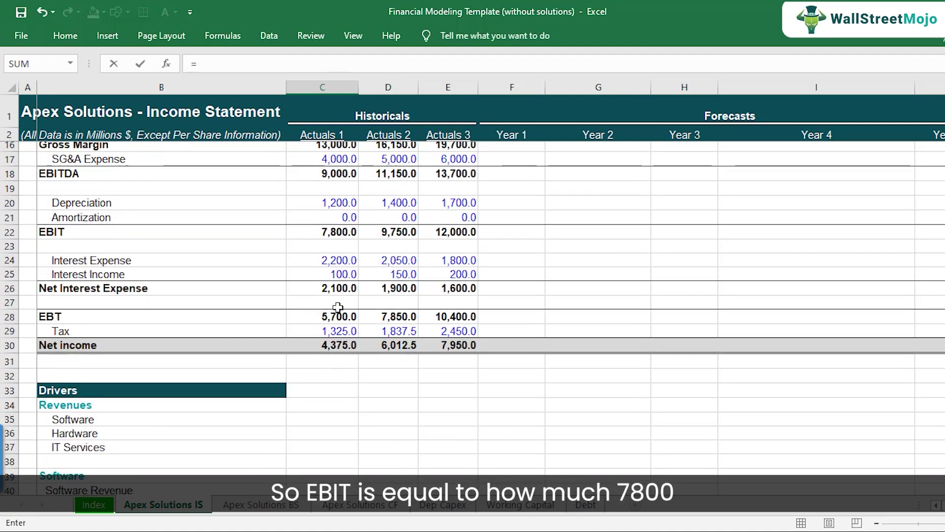
click(346, 237)
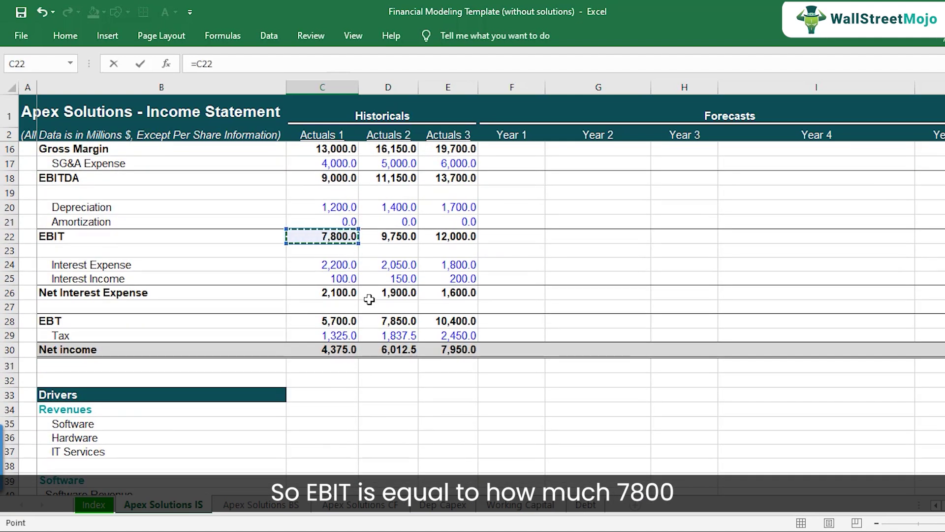
text(/)
scroll(369, 299, up, 4)
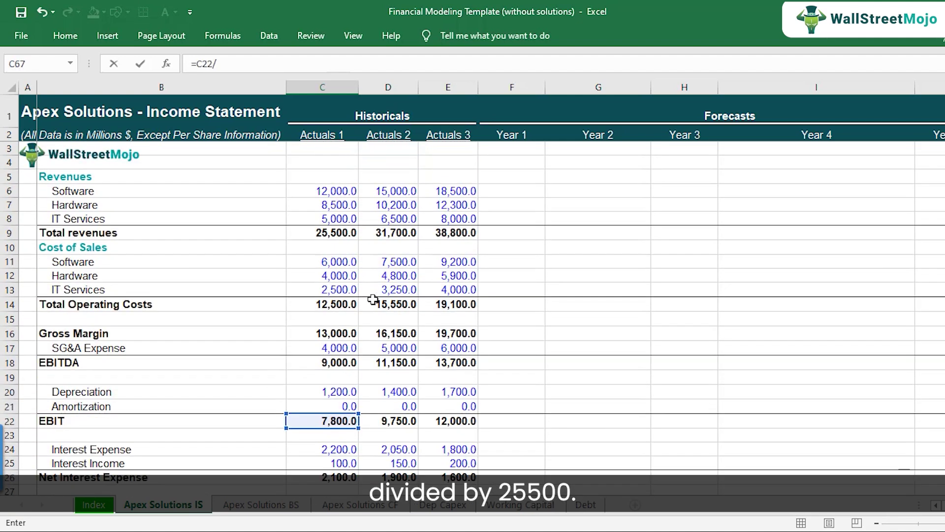
click(341, 238)
key(Return)
Copy the EBIT Margin formula from C67 to D67:E67 for Actuals 2 and Actuals 3
key(Return)
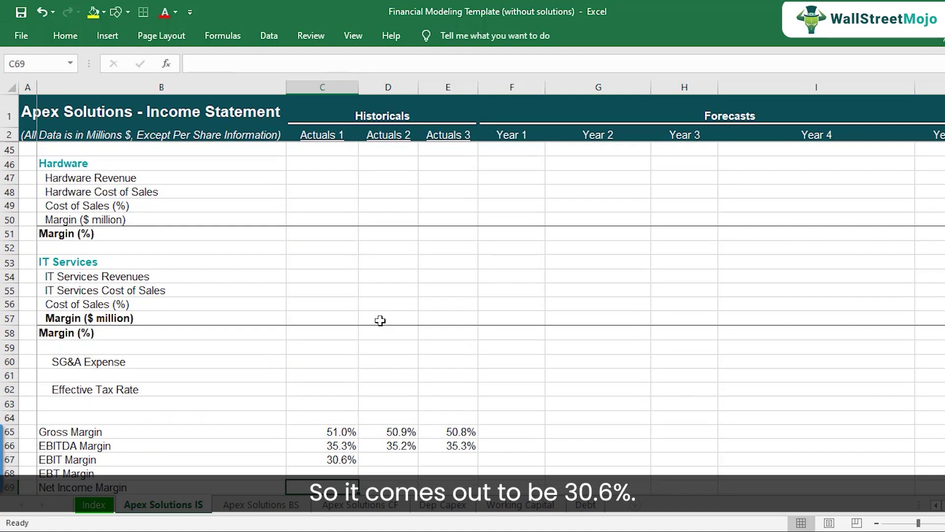
scroll(380, 320, down, 1)
key(Up)
key(Up)
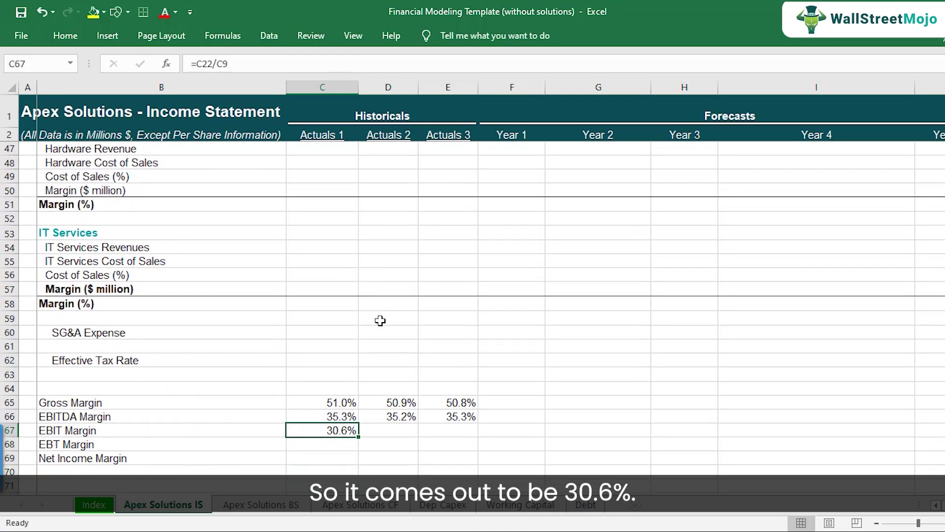
key(ctrl+c)
key(Right)
key(shift+Right)
key(ctrl+v)
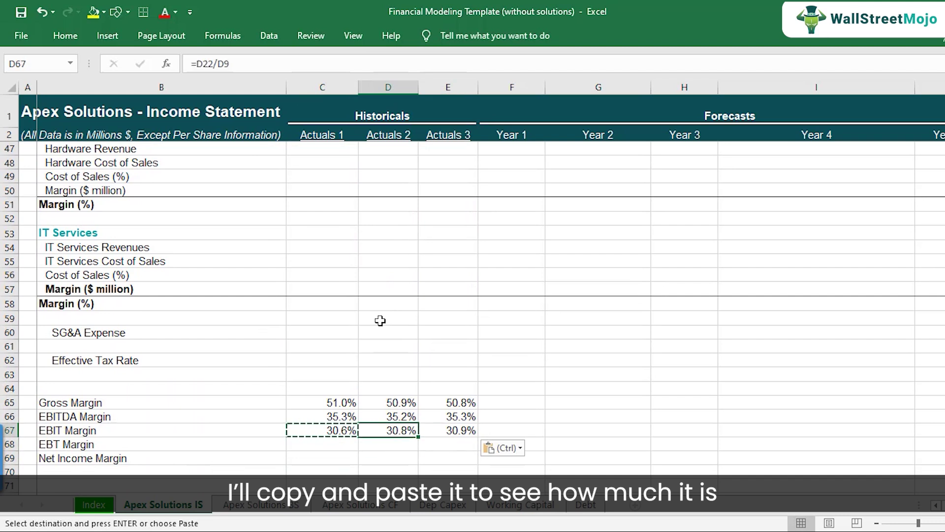
Check the EBIT Margin formula in D67 and compare the row 67 margins across the three historical years
key(F2)
key(Escape)
key(Left)
key(Right)
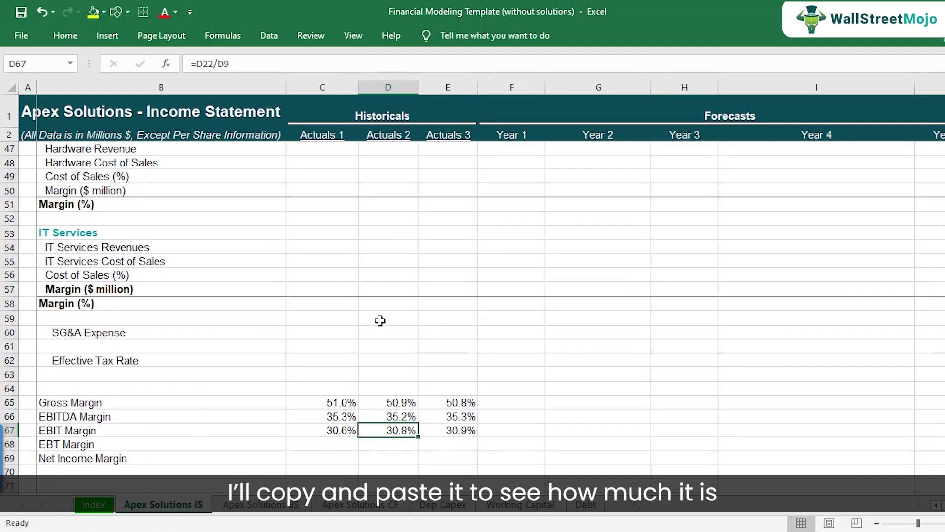
key(Right)
key(Left)
key(Left)
key(Right)
key(Right)
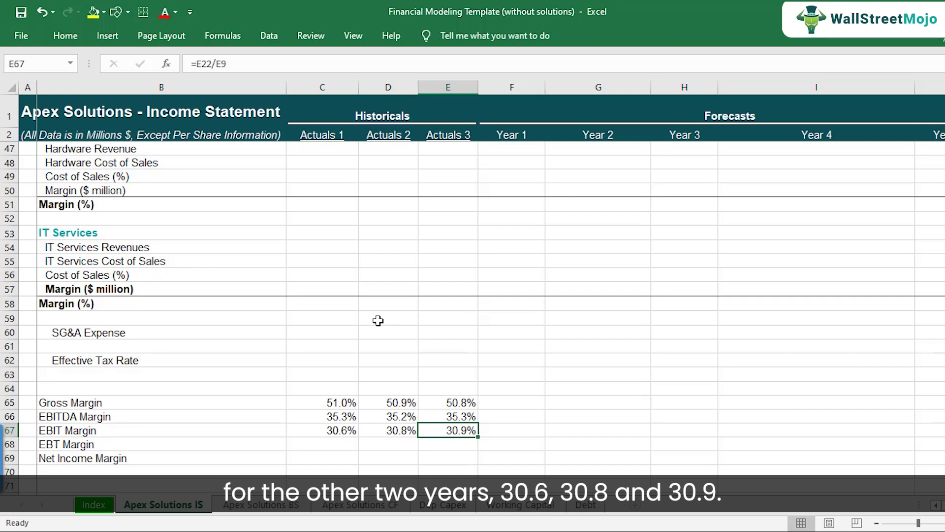
Calculate the Actuals 1 EBT Margin in C68 by dividing EBT by total revenues with =C28/C9
scroll(380, 321, down, 1)
click(327, 401)
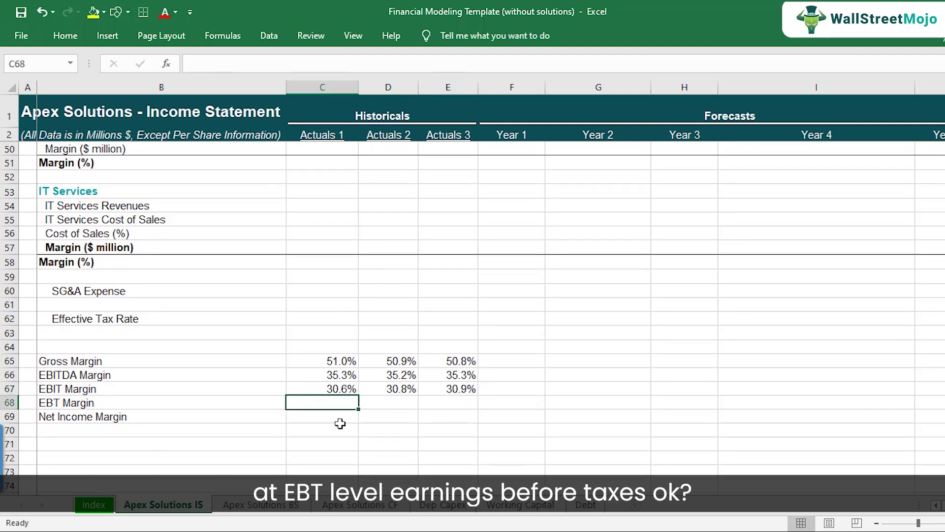
text(=)
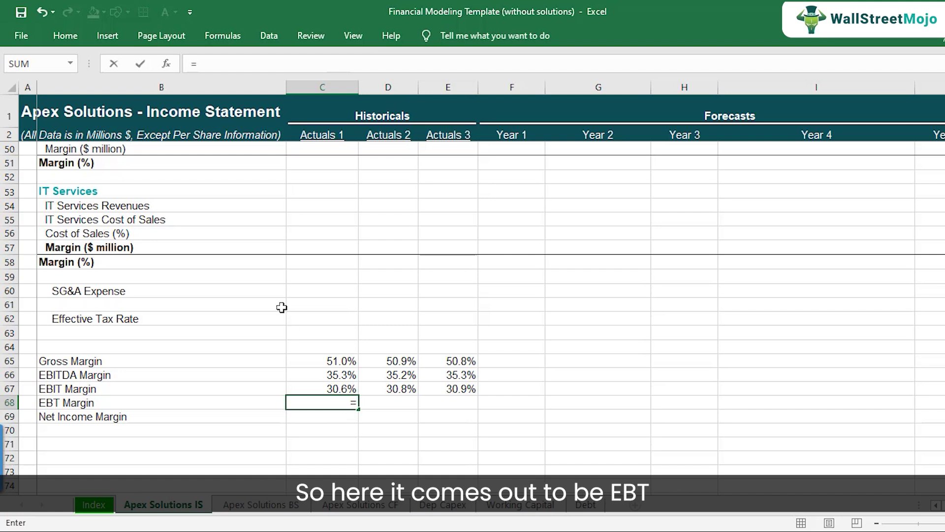
scroll(323, 303, up, 7)
scroll(324, 304, up, 2)
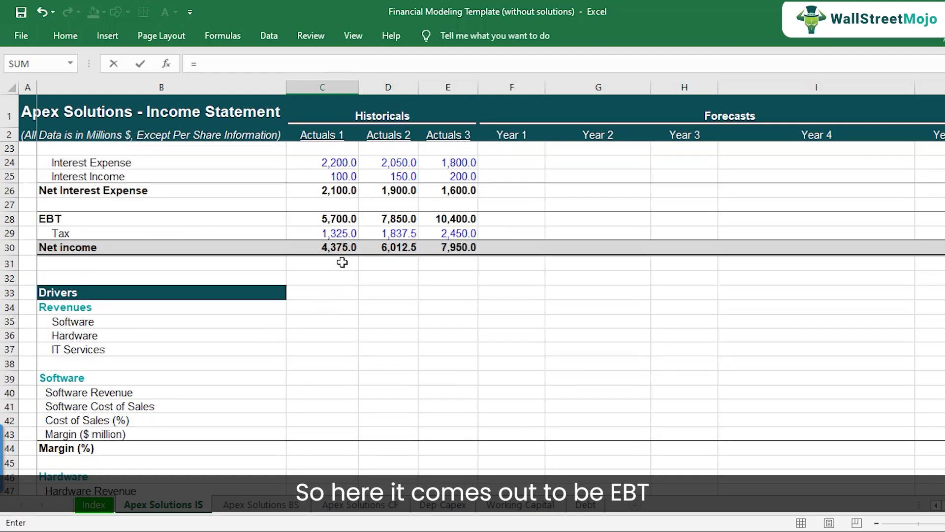
click(340, 219)
text(/)
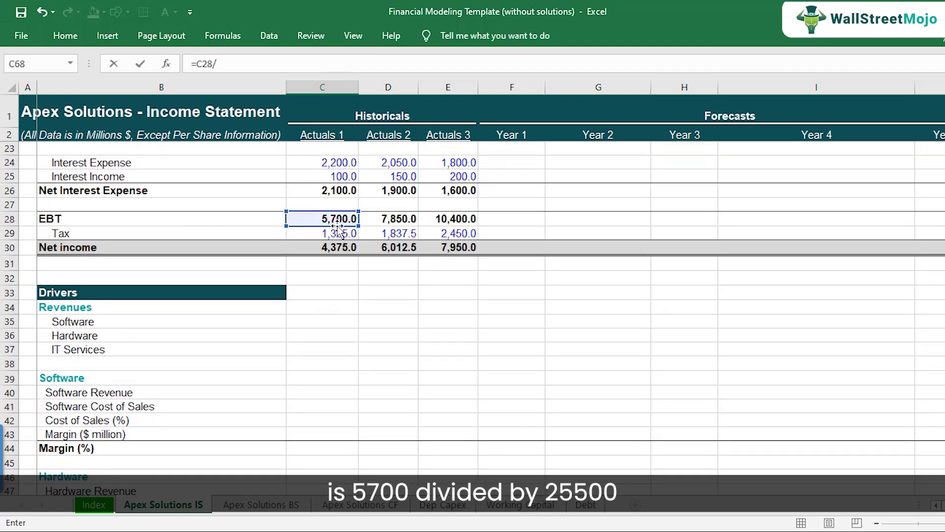
scroll(335, 222, up, 7)
click(342, 236)
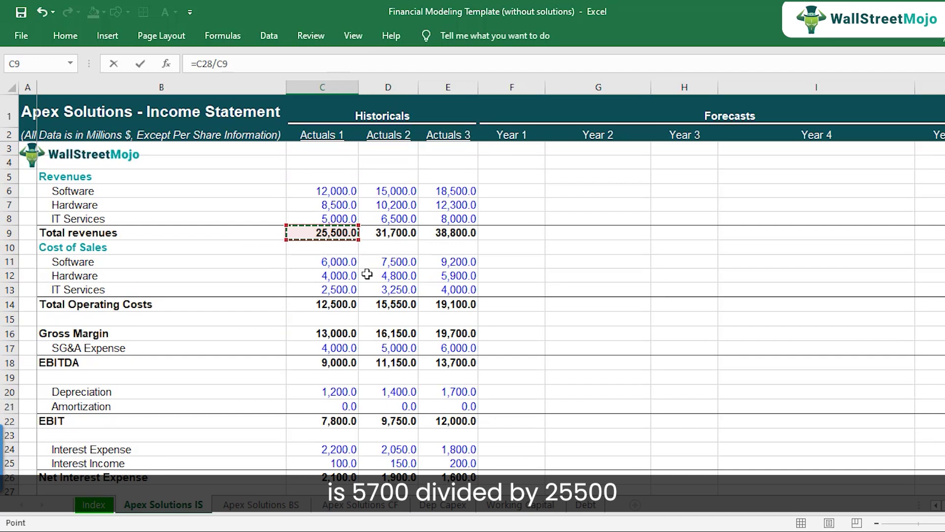
key(Return)
Copy the EBT Margin formula from C68 to D68:E68 for Actuals 2 and Actuals 3 and check the copied formulas
key(Return)
key(Down)
key(Up)
key(Up)
key(Up)
key(ctrl+c)
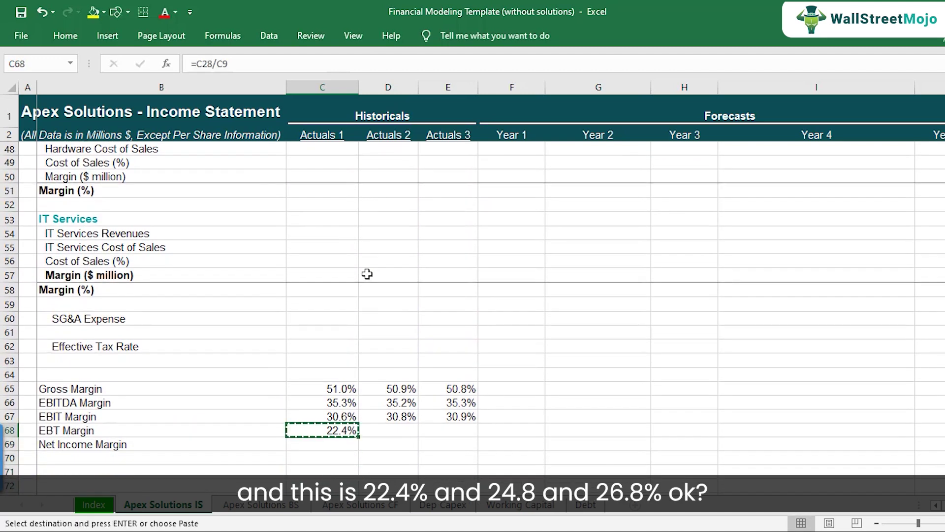
key(shift+Right)
key(shift+Right)
key(ctrl+v)
key(Escape)
key(Right)
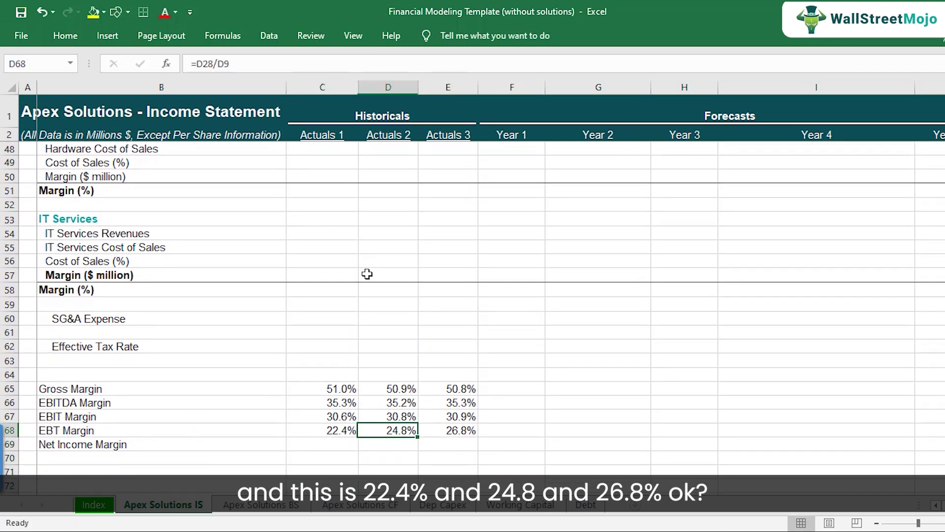
key(Right)
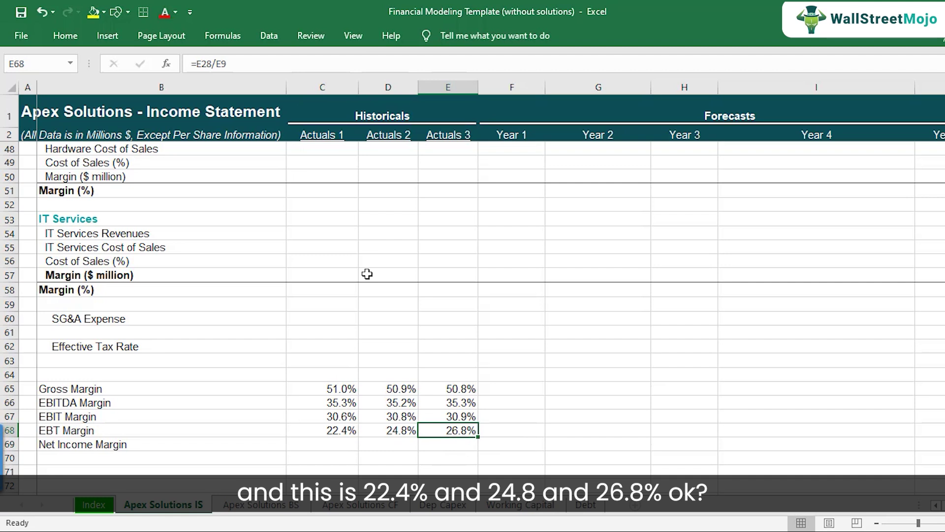
Calculate the Actuals 1 Net Income Margin in C69 by dividing net income by total revenues with =C30/C9
key(Left)
key(Left)
key(Down)
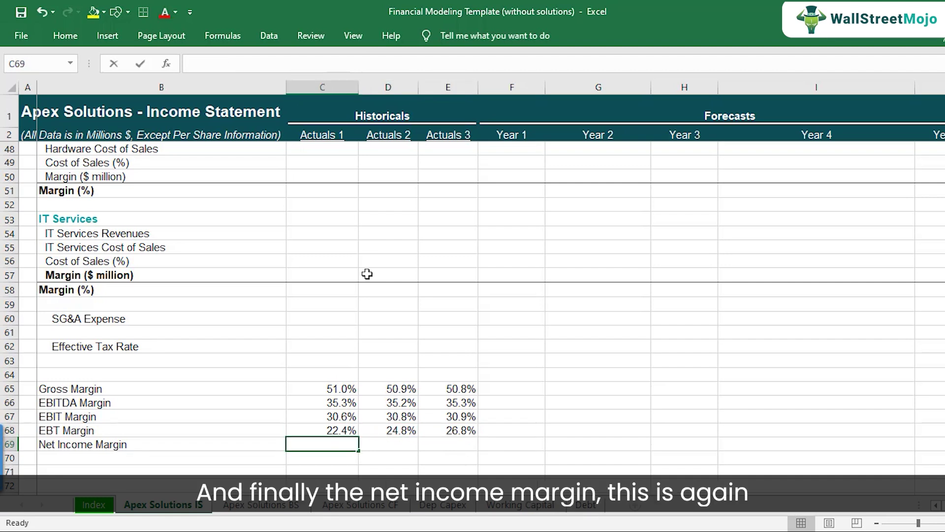
text(=)
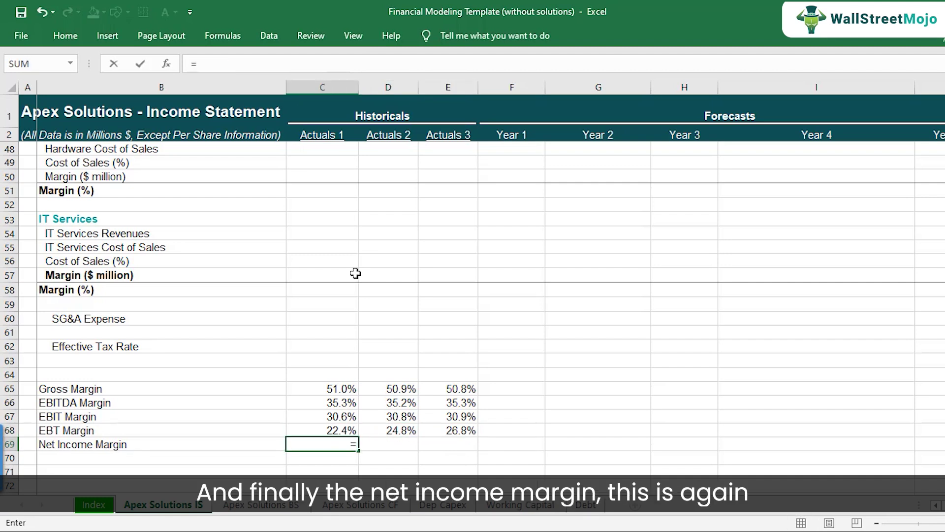
scroll(360, 274, up, 10)
click(340, 319)
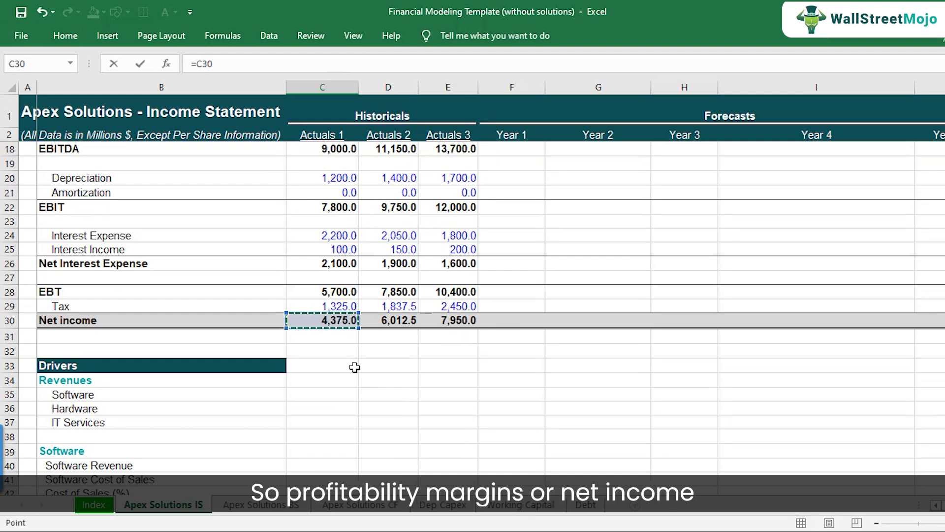
text(/)
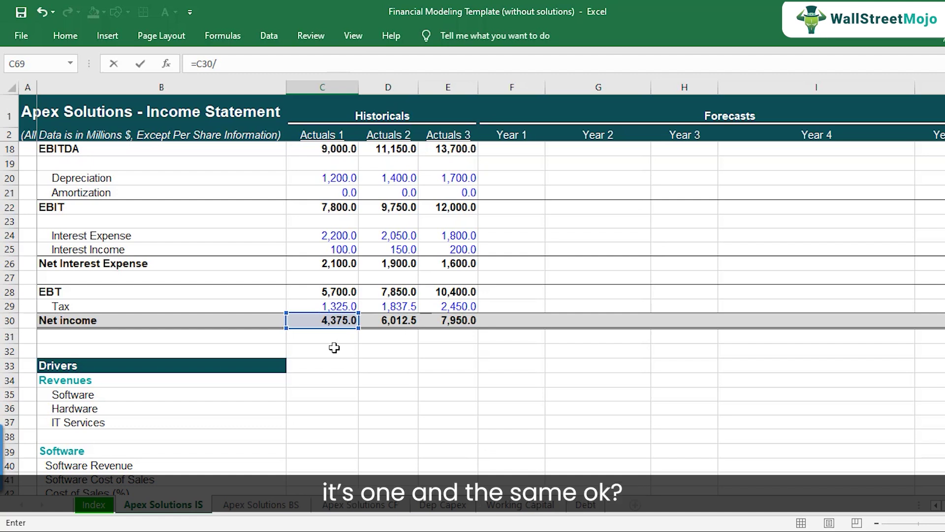
scroll(333, 350, up, 1)
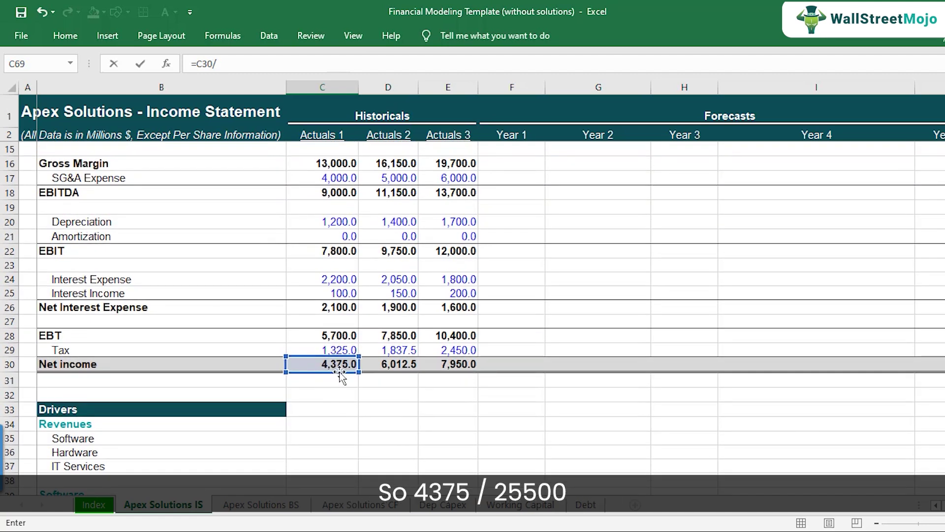
scroll(352, 339, up, 4)
click(341, 242)
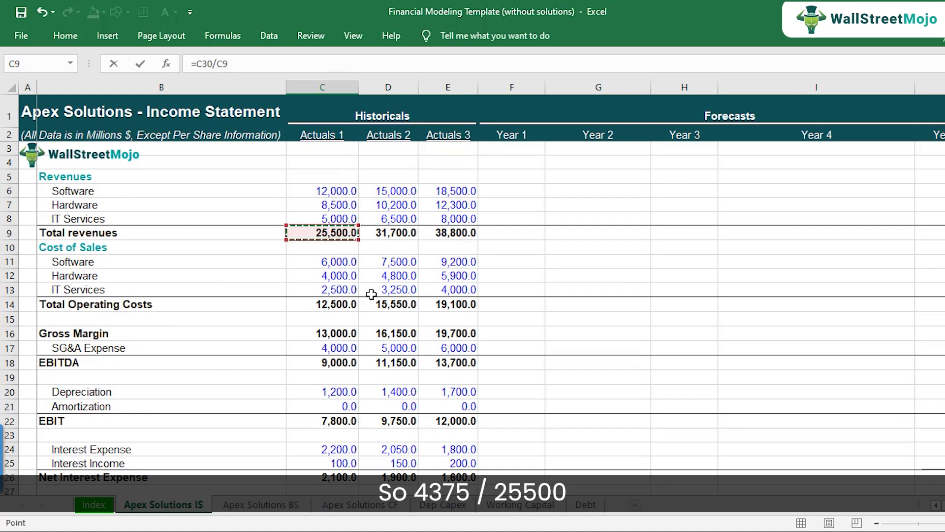
key(Return)
Copy the Net Income Margin formula from C69 to D69 and E69 for Actuals 2 and Actuals 3
key(Up)
key(Up)
key(Up)
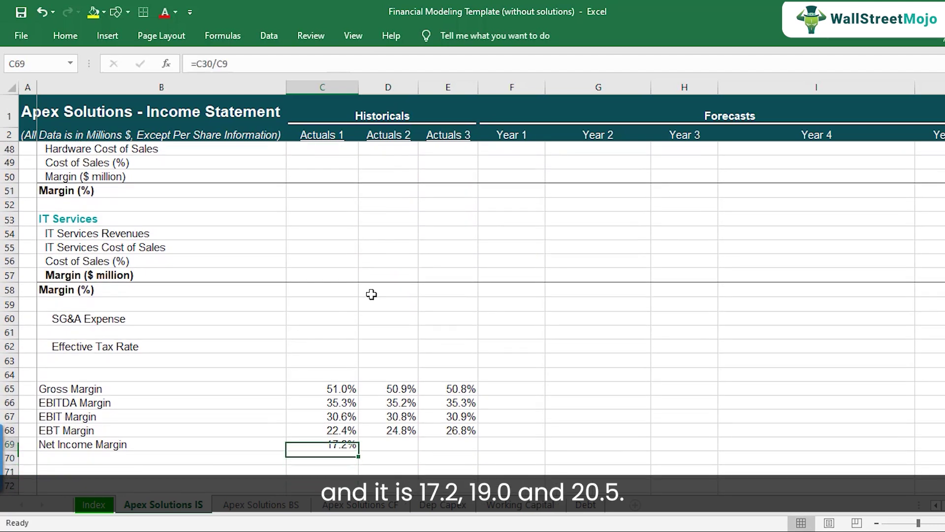
key(ctrl+c)
key(Right)
key(ctrl+v)
key(Right)
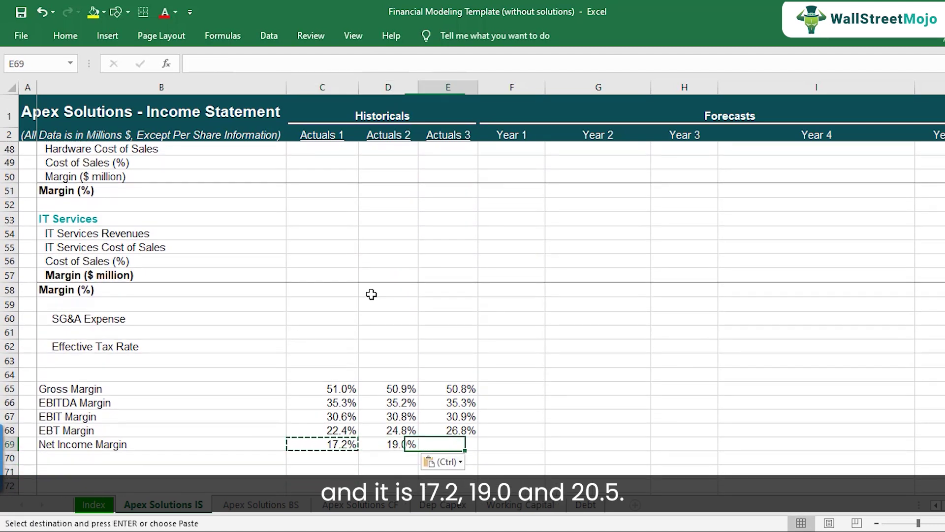
key(ctrl+v)
key(Escape)
key(Left)
key(Left)
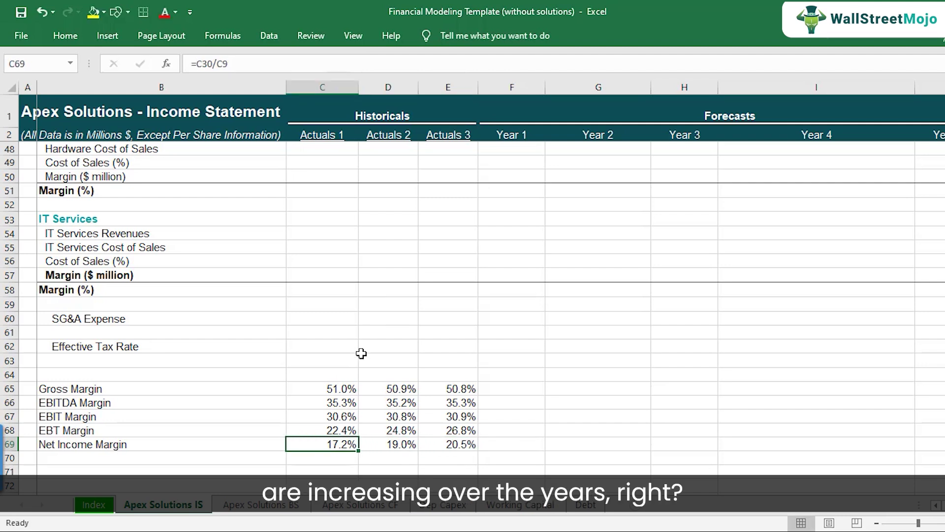
Switch to the Apex Solutions BS sheet and review the balance sheet from assets down to the empty rows below Check
scroll(370, 334, down, 1)
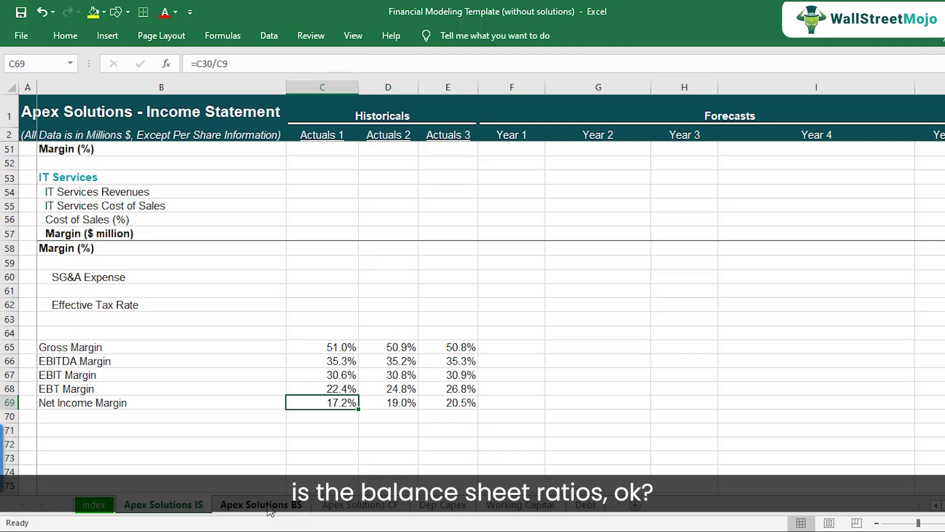
click(271, 507)
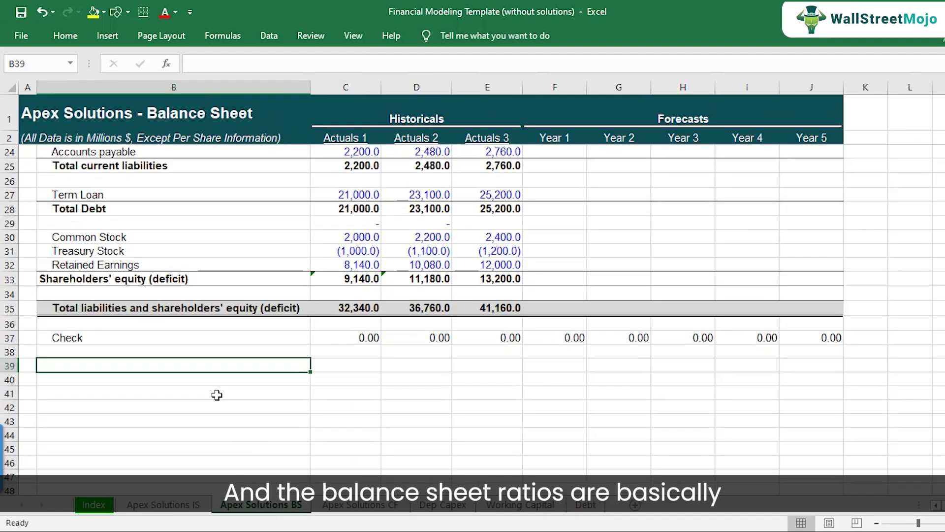
scroll(271, 359, up, 7)
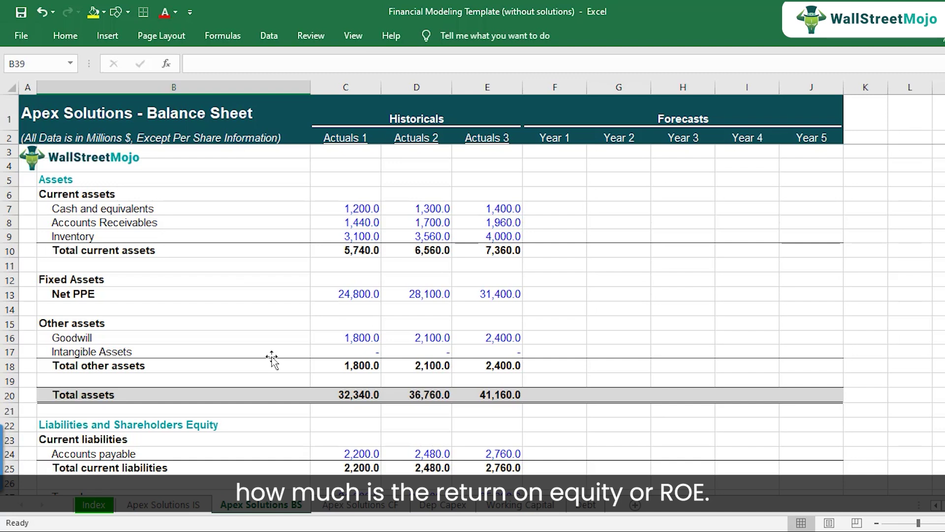
scroll(118, 364, down, 8)
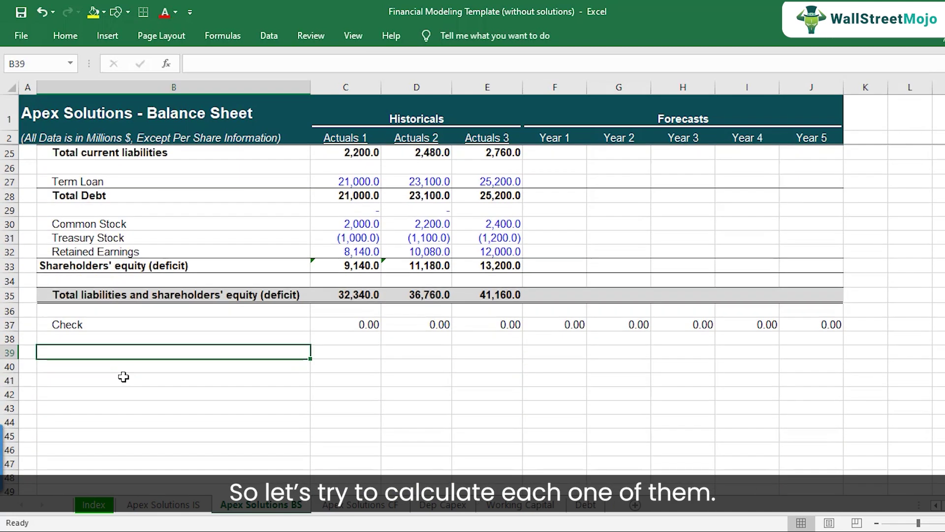
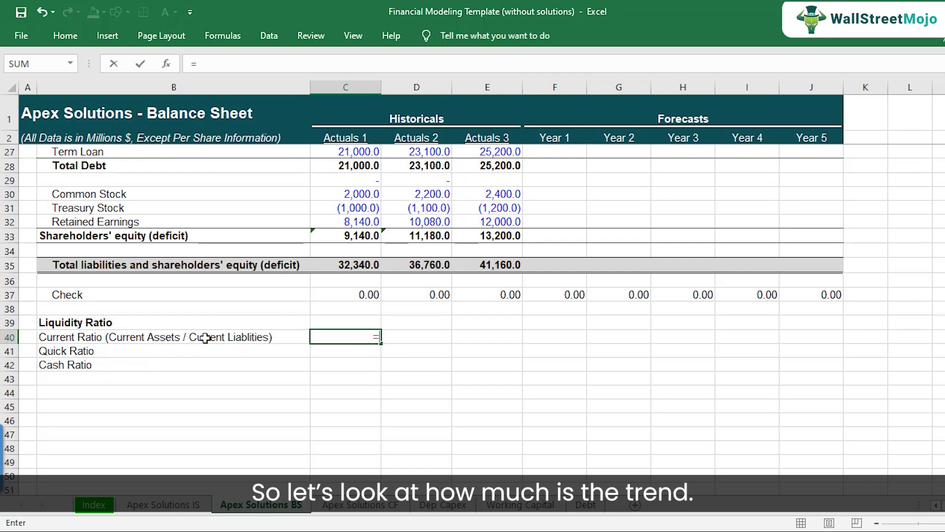
Calculate the Actuals 1 Current Ratio in C40 by dividing total current assets by total current liabilities with =C10/C25
scroll(298, 313, up, 8)
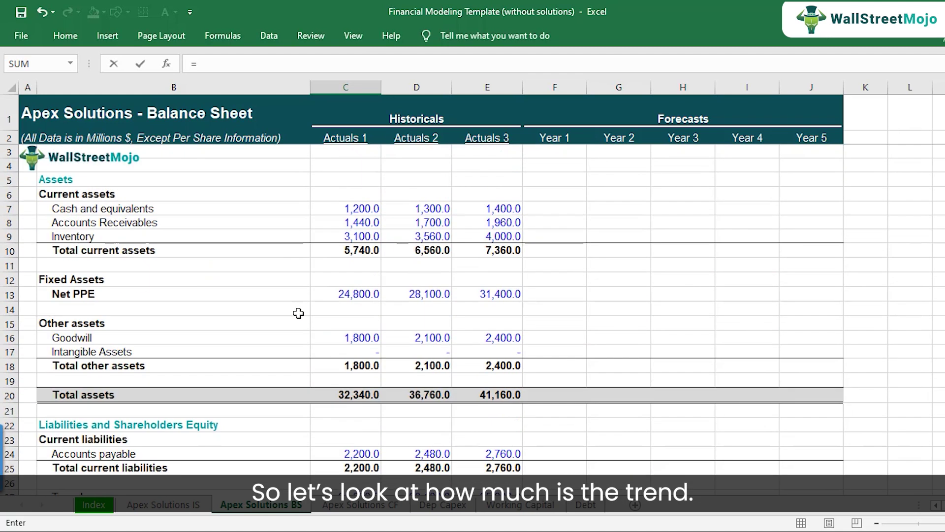
click(362, 251)
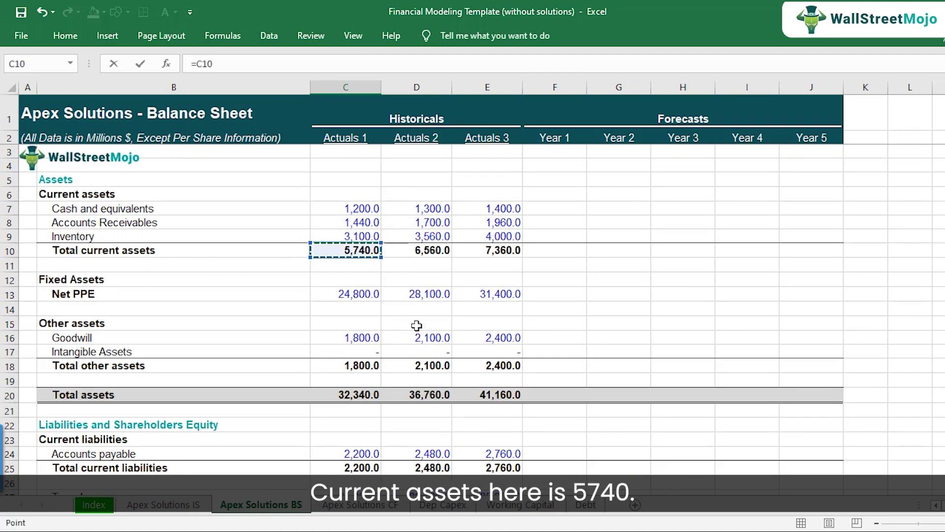
text(/)
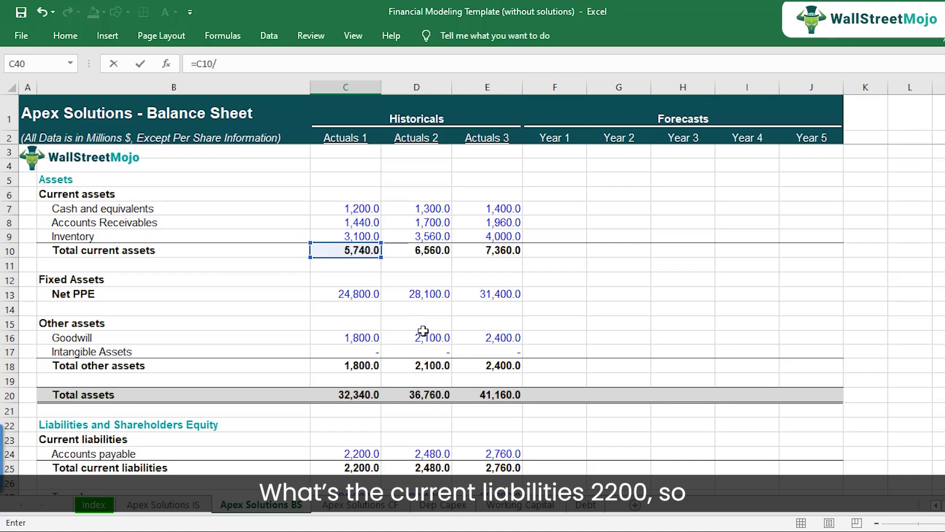
scroll(423, 331, down, 3)
click(350, 341)
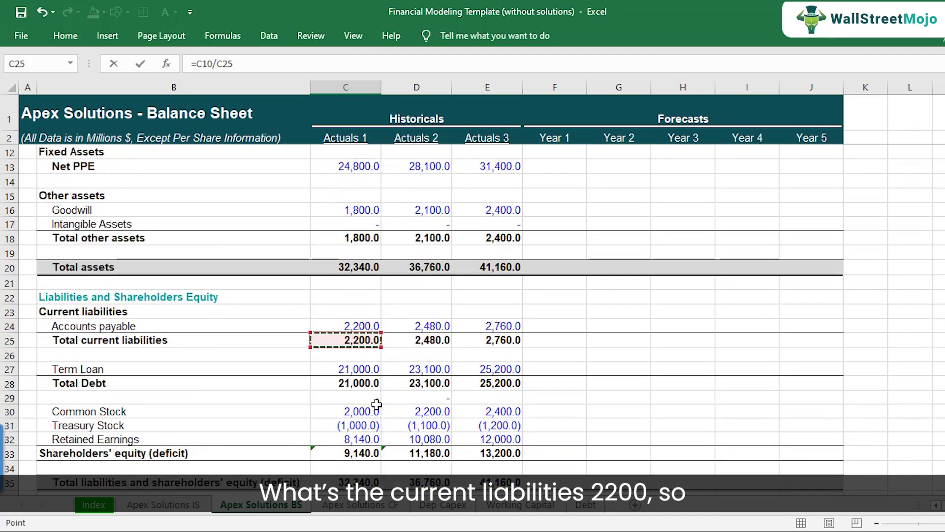
key(Return)
key(Up)
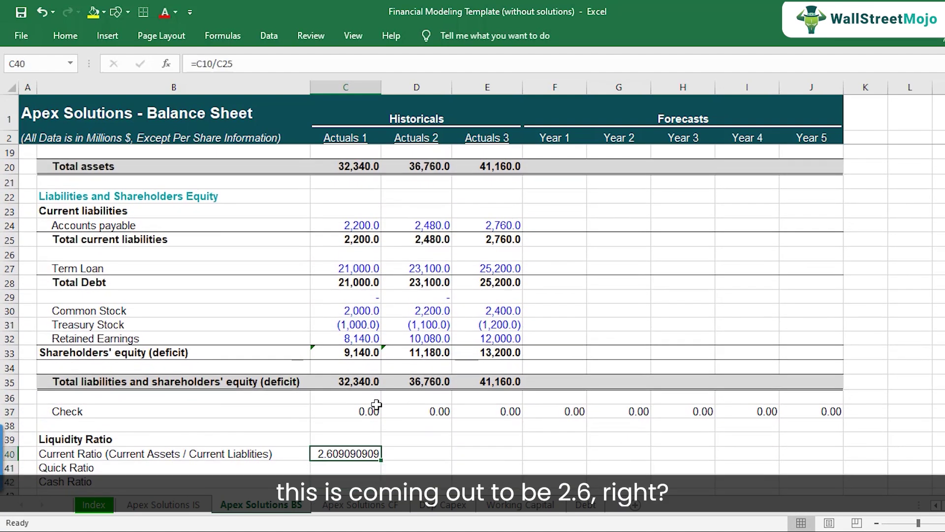
Format the Actuals 1 Current Ratio in C40 in comma style with two decimals
click(62, 37)
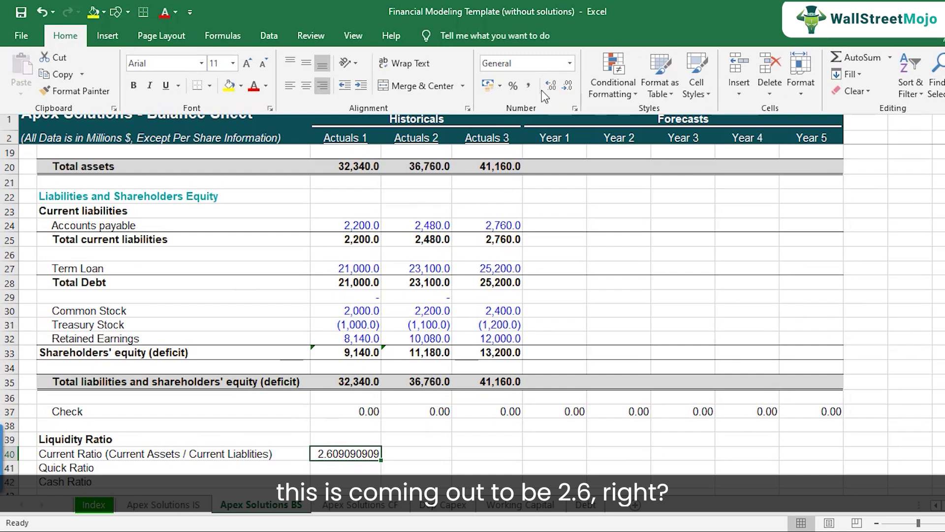
click(527, 85)
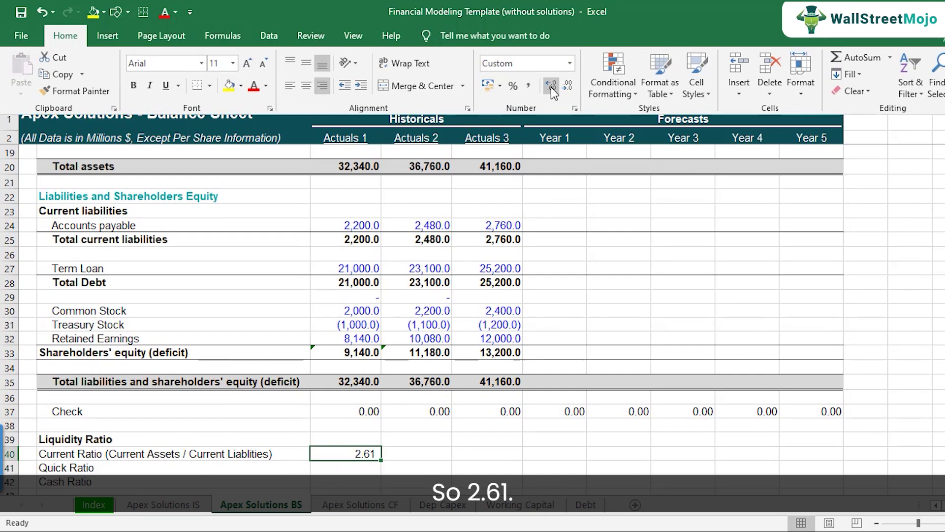
click(359, 449)
scroll(359, 424, down, 2)
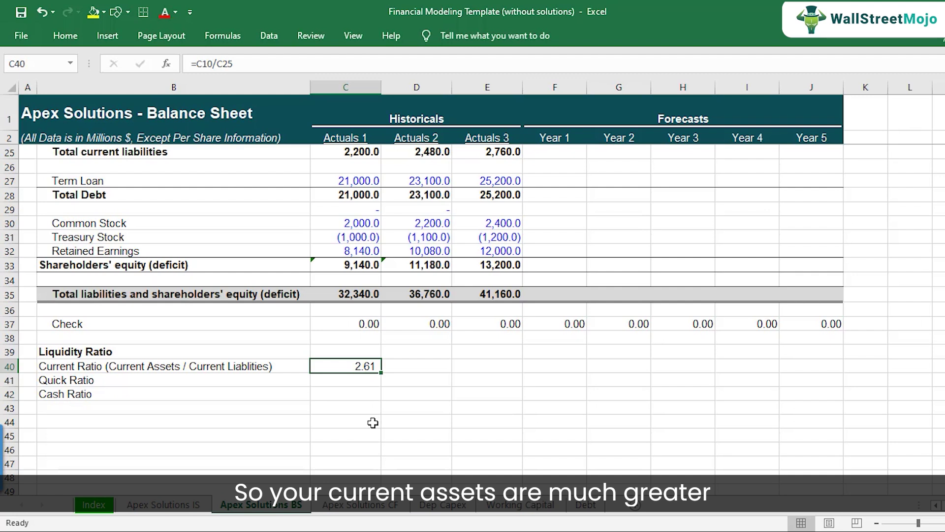
Copy the Current Ratio formula from C40 to D40:E40 for Actuals 2 and Actuals 3 and check the formula in E40
key(F2)
key(Escape)
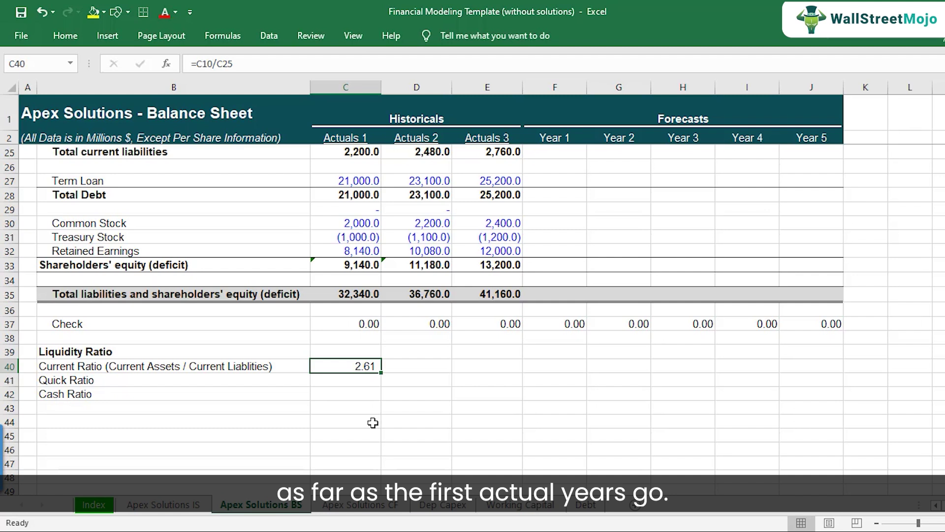
key(ctrl+c)
key(shift+Right)
key(shift+Right)
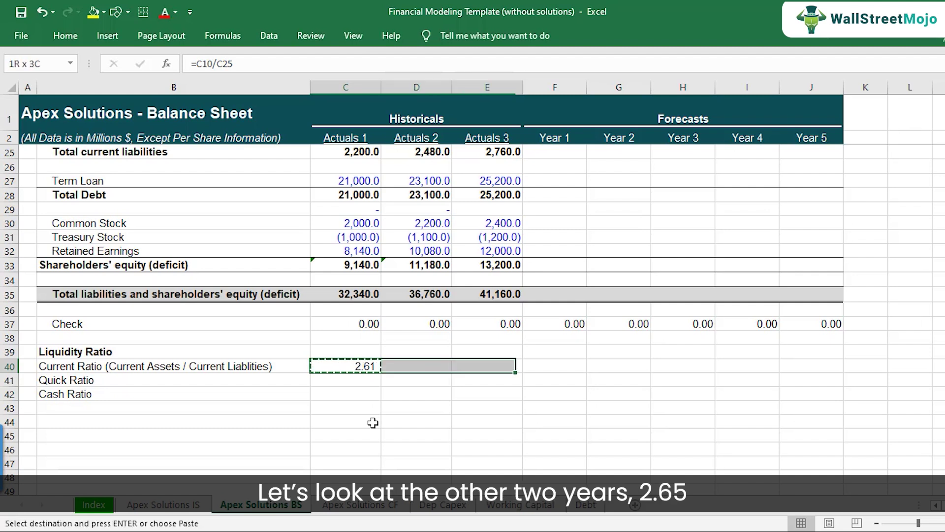
key(ctrl+v)
key(Right)
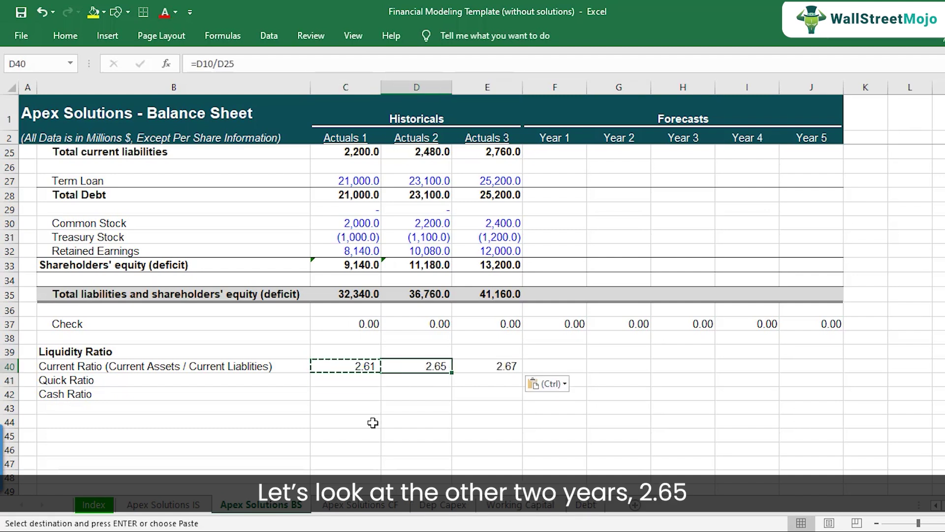
key(Escape)
key(Right)
key(F2)
key(Escape)
Examine the cash, accounts receivable and inventory lines under current assets to decide which ones the Quick Ratio includes
key(Left)
key(Left)
key(Left)
key(Down)
key(Right)
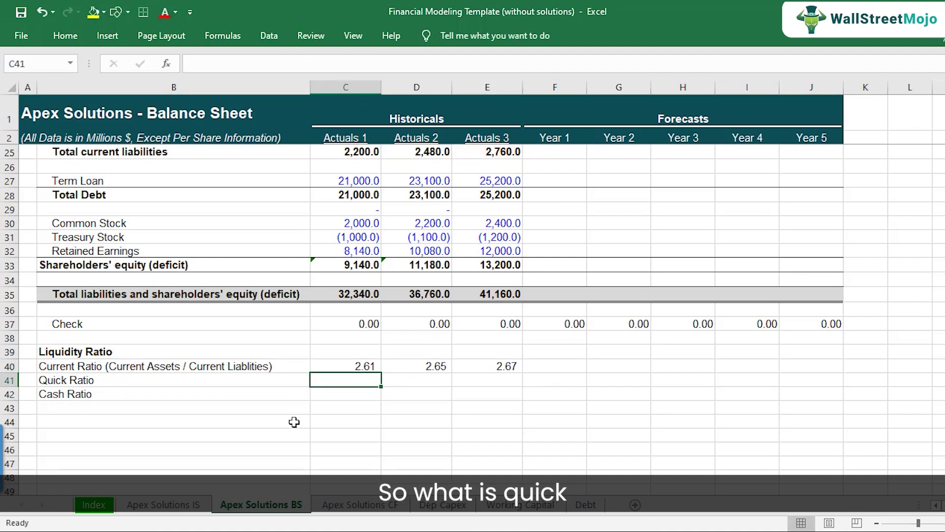
click(154, 380)
scroll(226, 317, up, 7)
scroll(226, 317, up, 1)
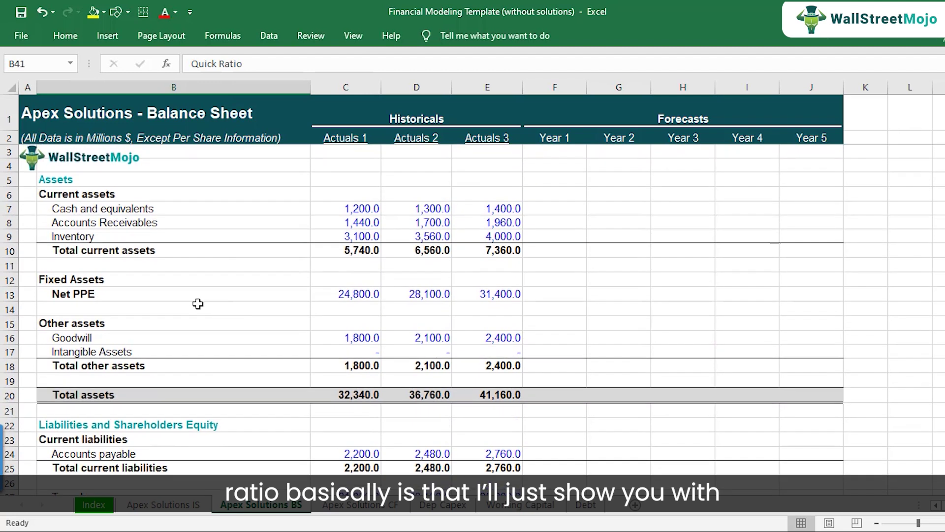
click(143, 209)
click(148, 223)
click(136, 245)
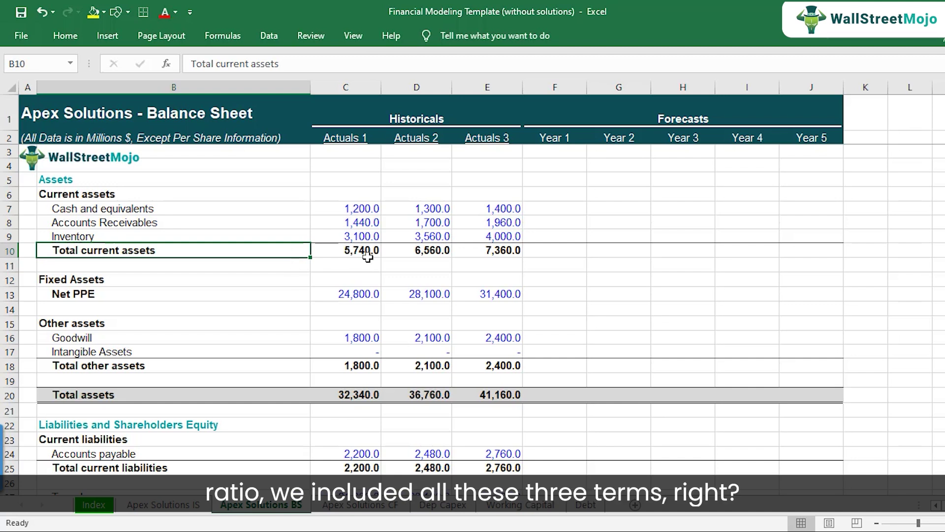
drag(361, 210, 362, 238)
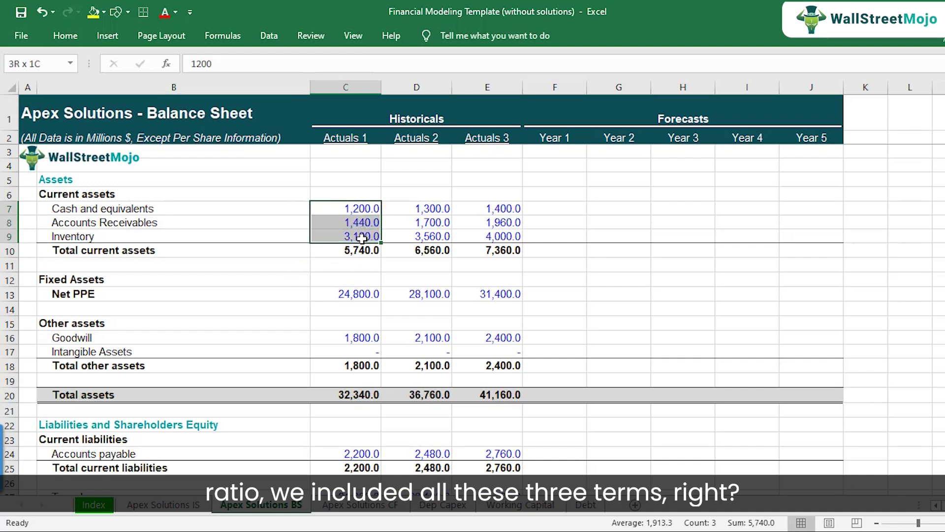
click(183, 235)
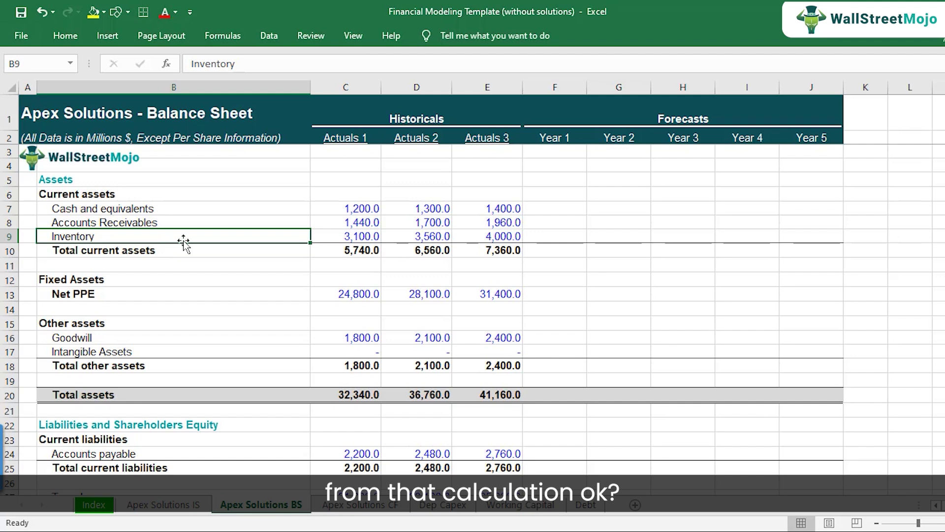
Calculate the Actuals 1 Quick Ratio in C41 by dividing cash plus accounts receivable by total current liabilities with =(C7+C8)/C25
scroll(249, 270, down, 8)
click(356, 350)
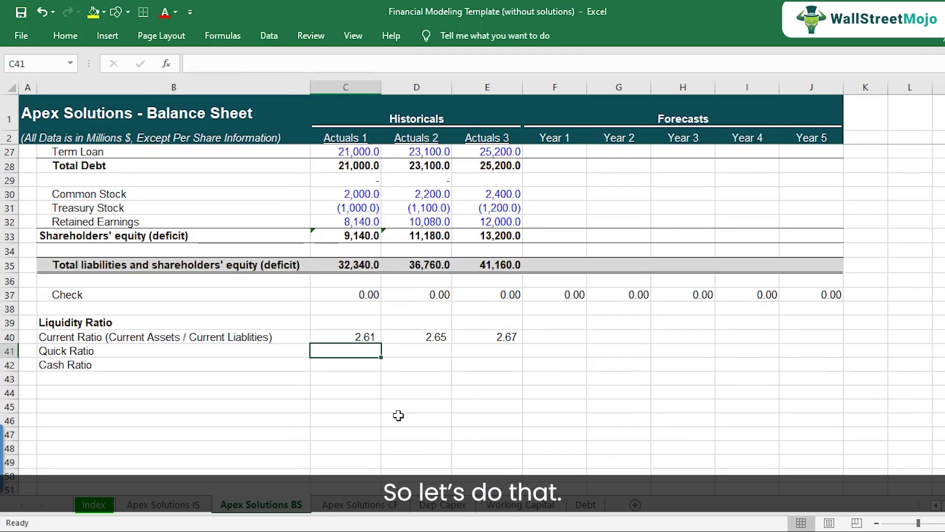
text(=()
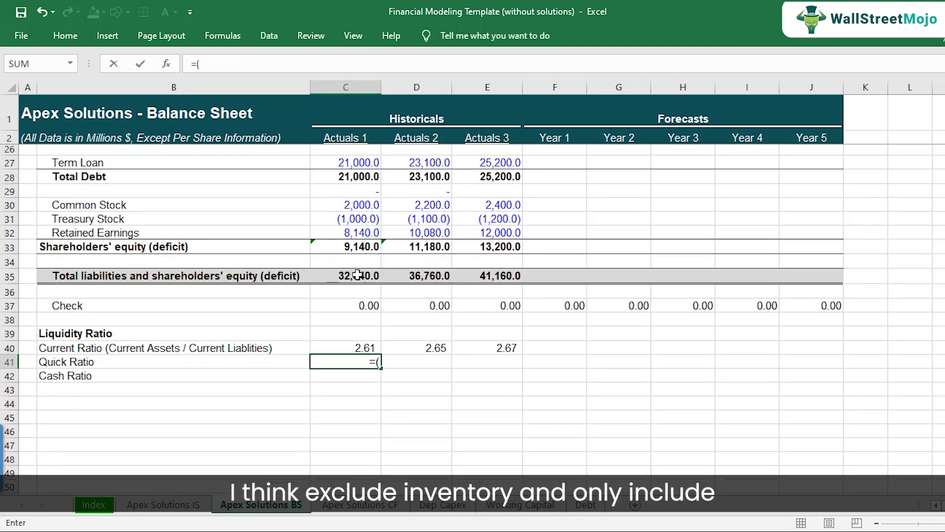
scroll(364, 276, up, 8)
click(360, 209)
text(+)
click(362, 223)
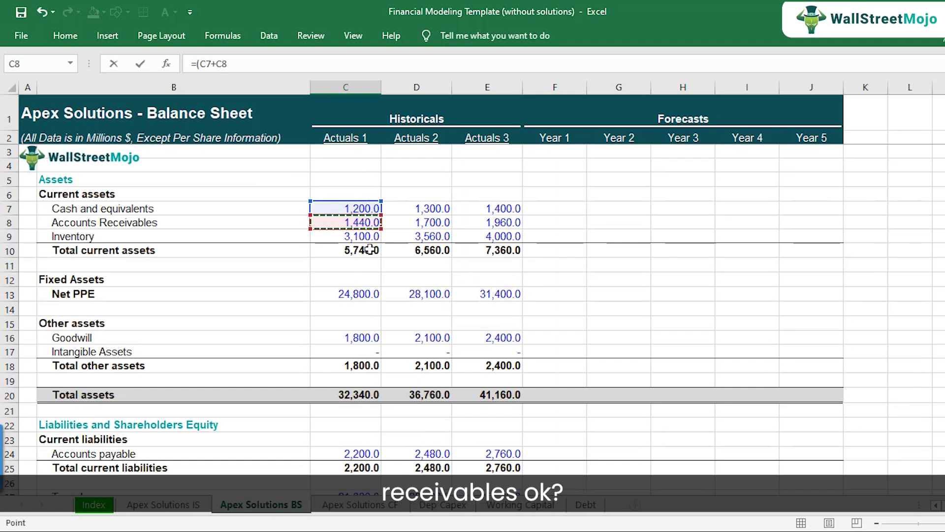
text()/)
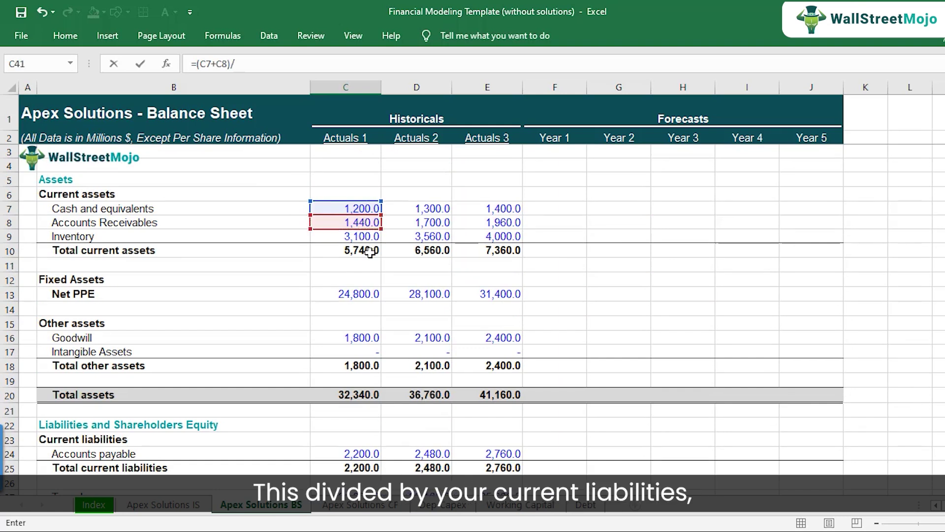
scroll(365, 265, down, 3)
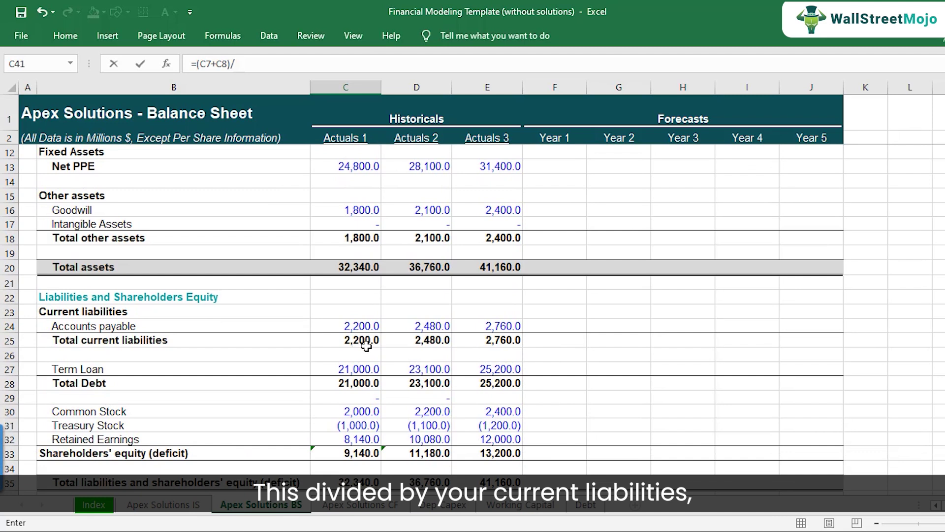
click(362, 339)
key(F2)
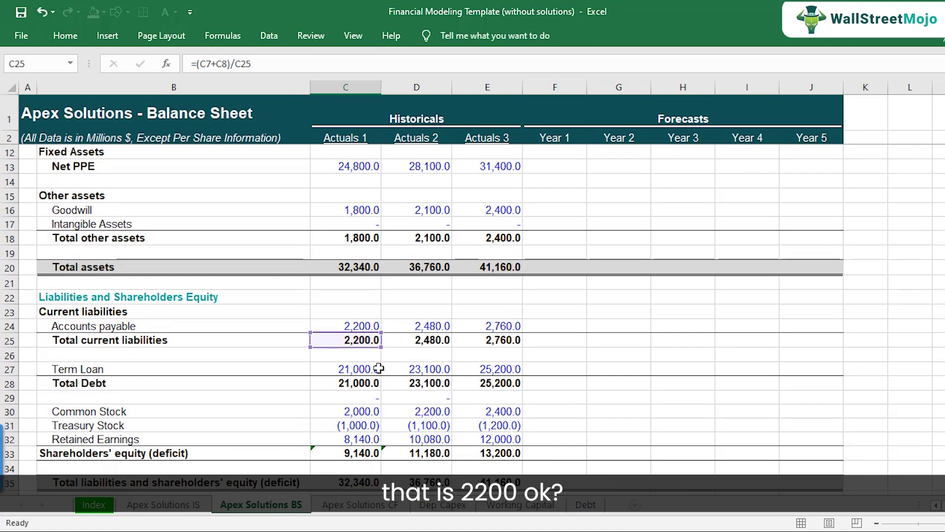
scroll(379, 368, down, 3)
key(ctrl+Return)
Apply only the number format of the Current Ratio in C40 to the Quick Ratio in C41 and check its formula
key(Up)
key(ctrl+c)
key(Down)
key(ctrl+alt+v)
key(t)
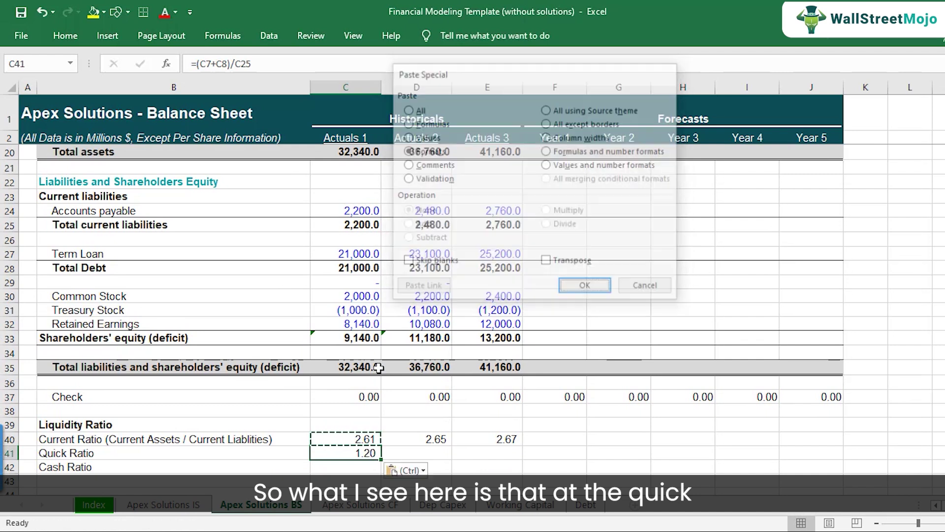
key(Return)
key(F2)
key(Escape)
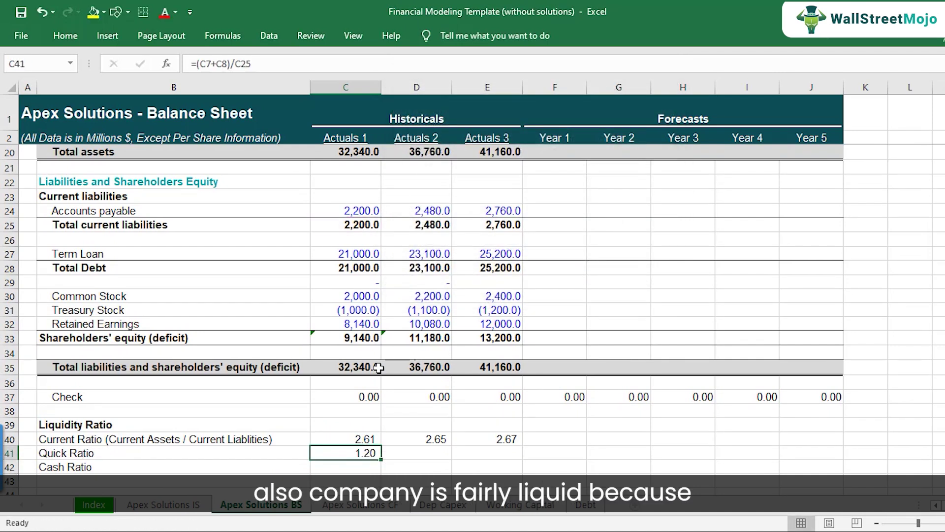
Copy the Quick Ratio formula from C41 to D41:E41 for Actuals 2 and Actuals 3
key(ctrl+c)
key(Right)
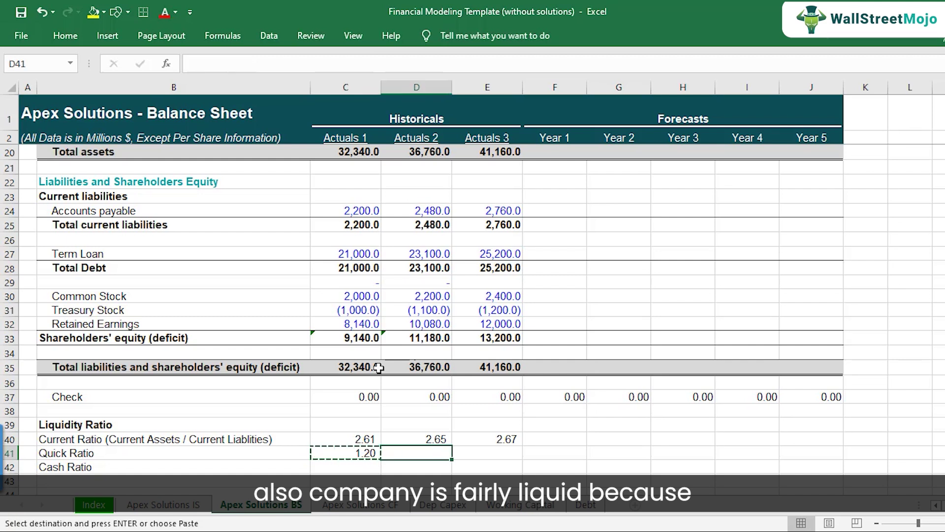
key(shift+Right)
key(ctrl+v)
key(Down)
key(Up)
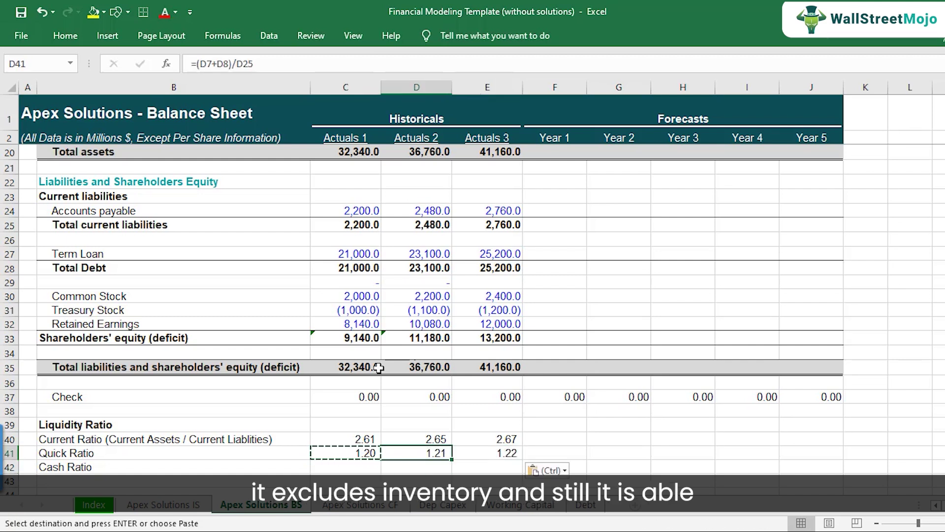
key(Left)
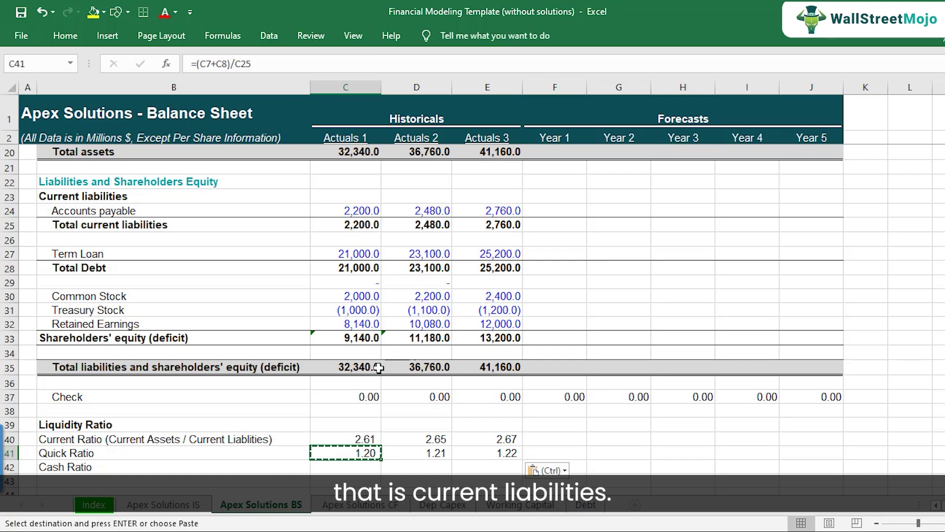
Calculate the Actuals 1 Cash Ratio in C42 by dividing cash and equivalents by total current liabilities with =C7/C25
scroll(369, 379, down, 1)
key(Down)
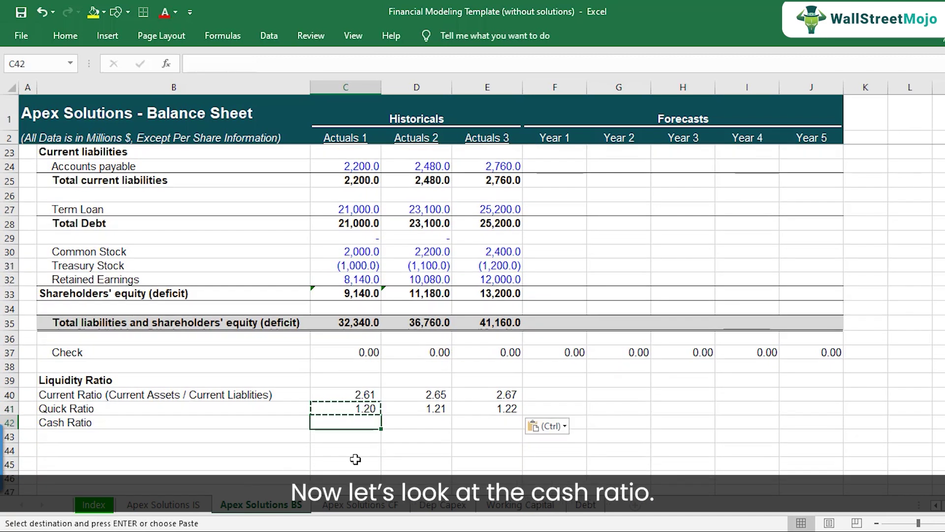
text(=)
scroll(356, 396, up, 7)
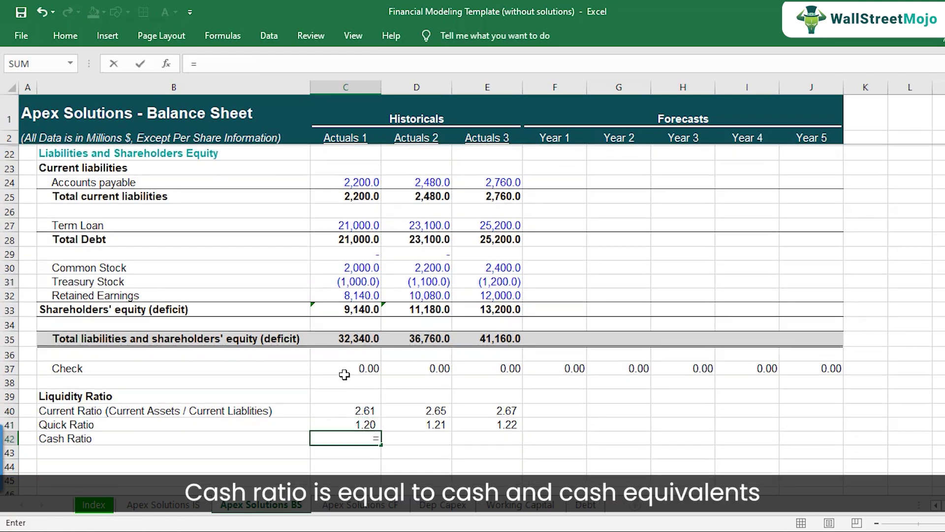
click(350, 209)
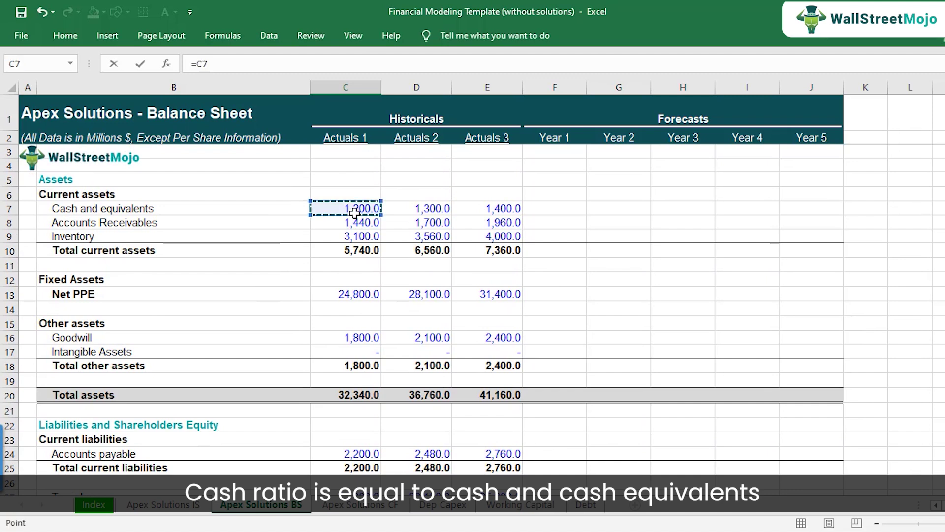
text(/)
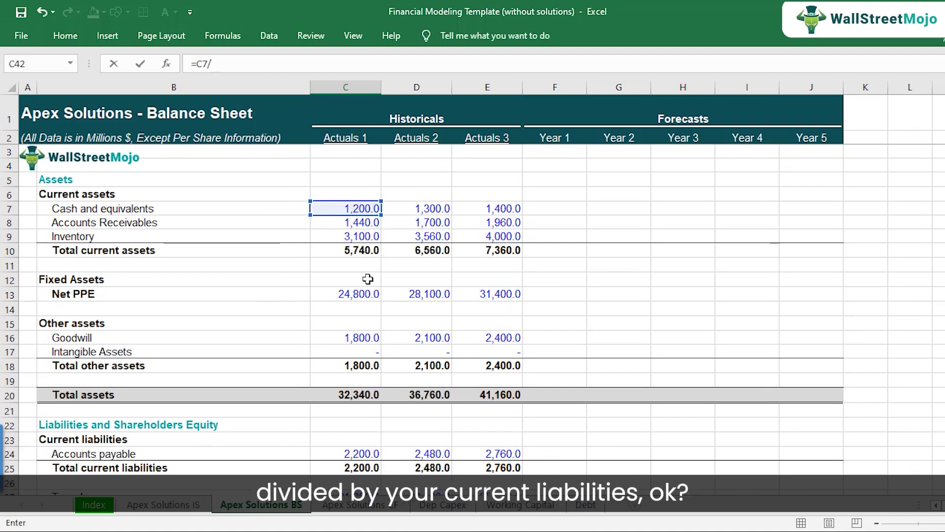
scroll(364, 295, down, 2)
click(351, 382)
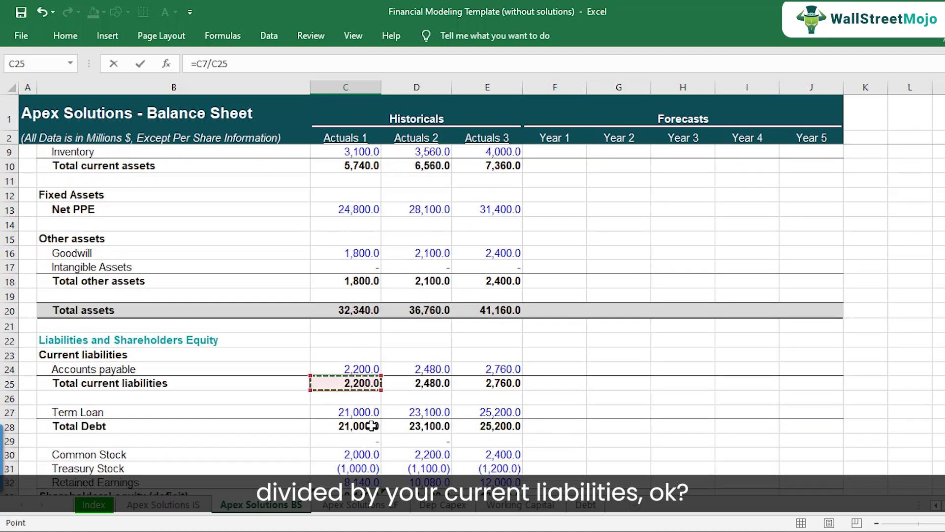
key(Return)
key(Return)
Apply only the format of the Quick Ratio in C41 to the Cash Ratio in C42 and check its formula
scroll(370, 424, down, 4)
key(Up)
key(Up)
click(371, 424)
key(ctrl+c)
key(Down)
key(alt+e)
key(s)
key(t)
key(Return)
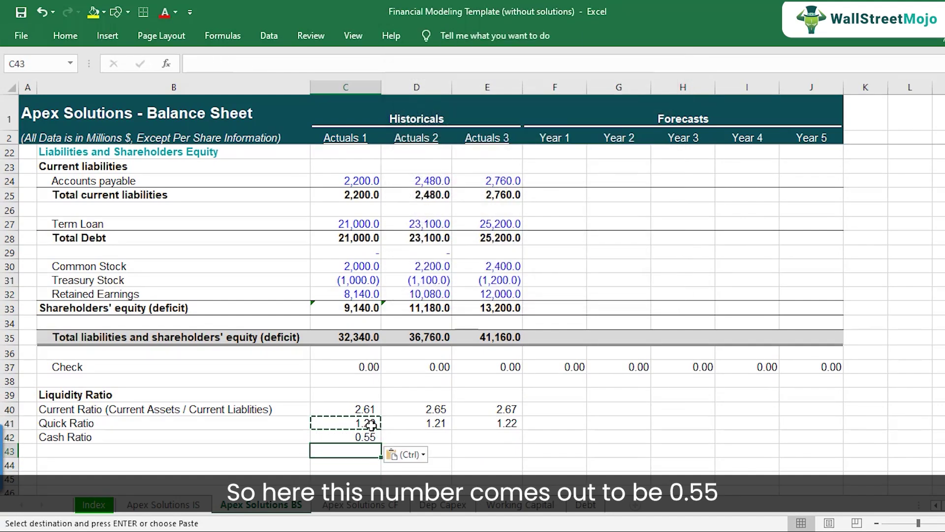
key(F2)
key(Escape)
scroll(386, 428, down, 1)
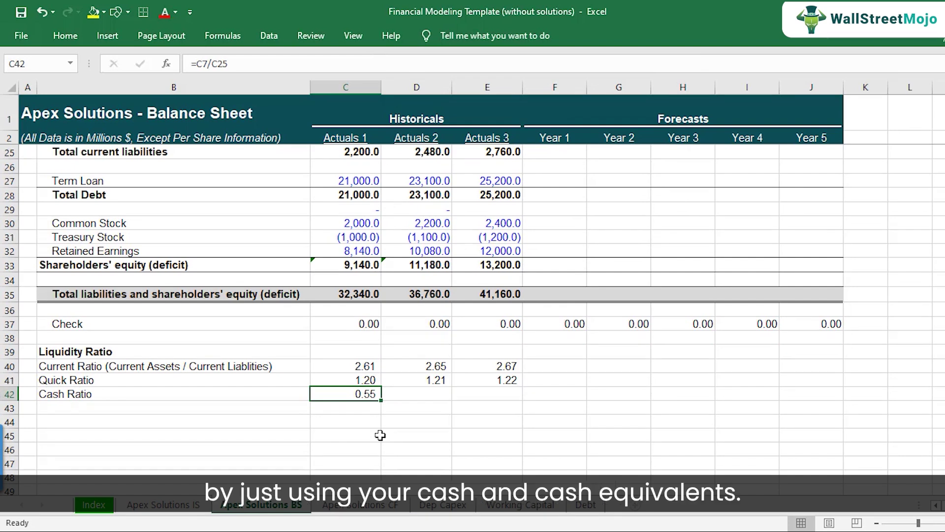
Copy the Cash Ratio formula from C42 to D42:E42 for Actuals 2 and Actuals 3 and review the row
key(ctrl+c)
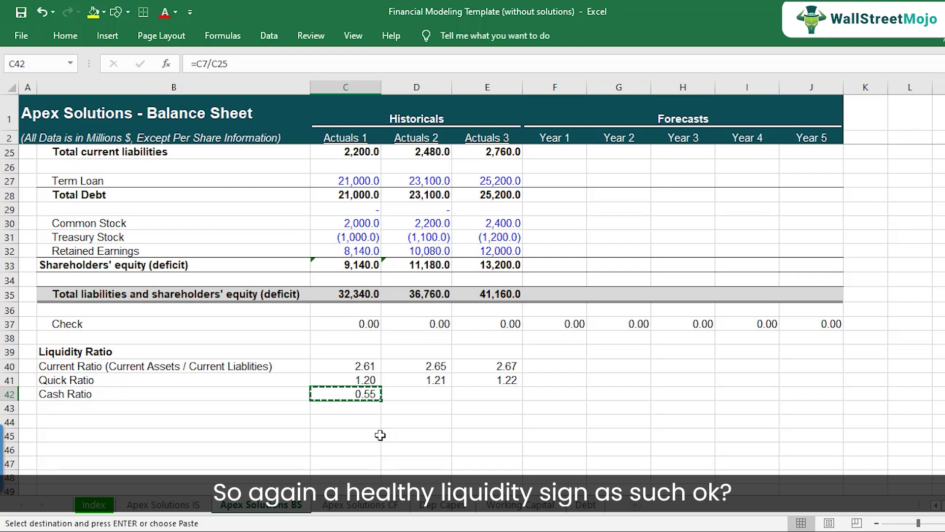
key(Right)
key(shift+Right)
key(ctrl+v)
key(Escape)
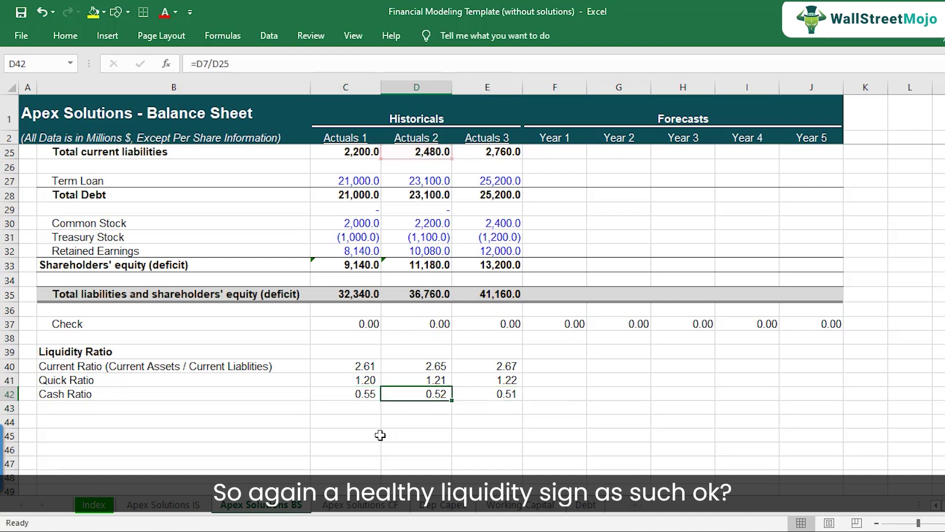
key(Right)
key(Left)
key(Left)
key(Left)
key(Left)
key(Right)
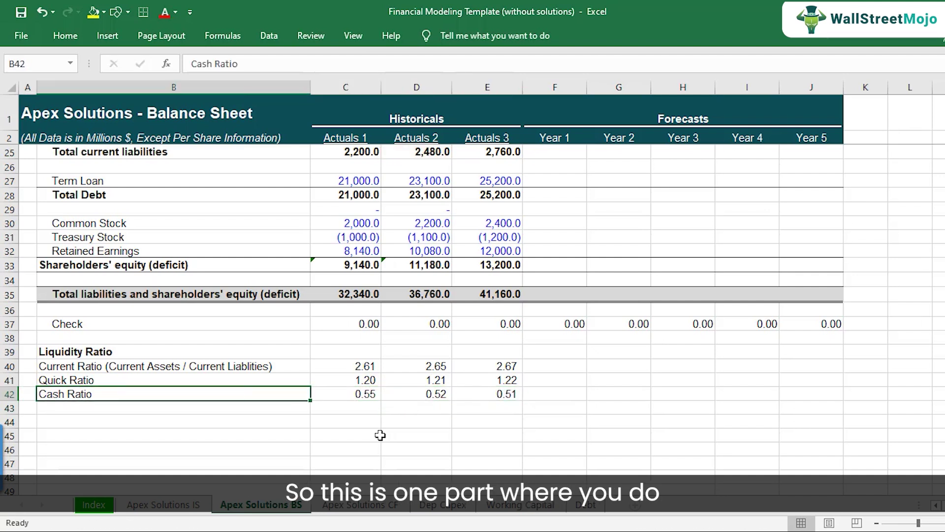
Add a bold "Leverage Ratio" heading in B44 and the label "Debt to Equity Ratio" in B45
key(Down)
key(Down)
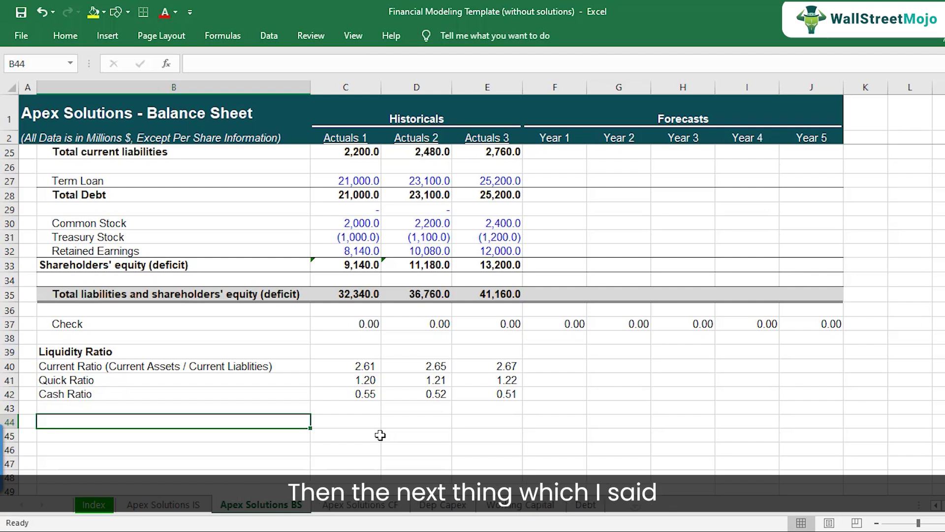
text(Leverage Ratio)
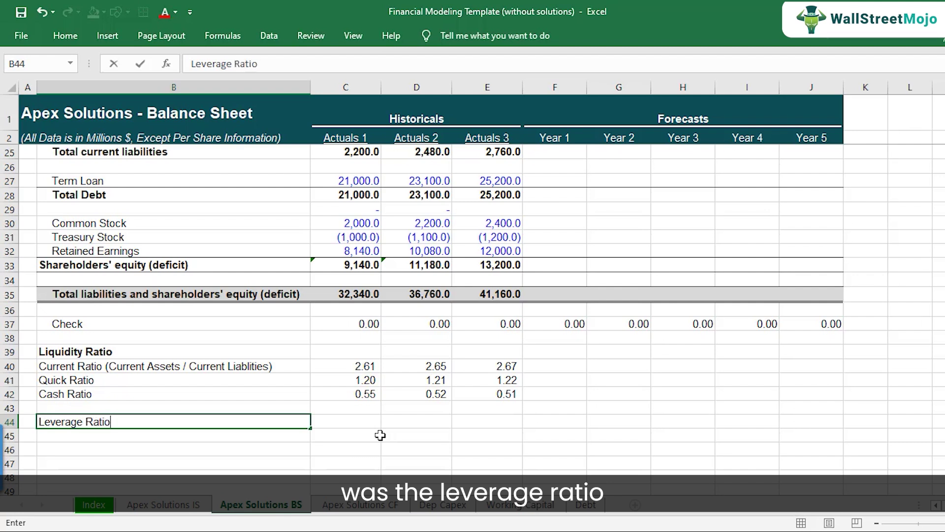
key(Return)
key(Up)
key(ctrl+b)
key(Return)
text(Debt to Equity Ratio)
key(Return)
Calculate the Actuals 1 Debt to Equity Ratio in C45 by dividing total debt by shareholders' equity with =C28/C33
click(380, 435)
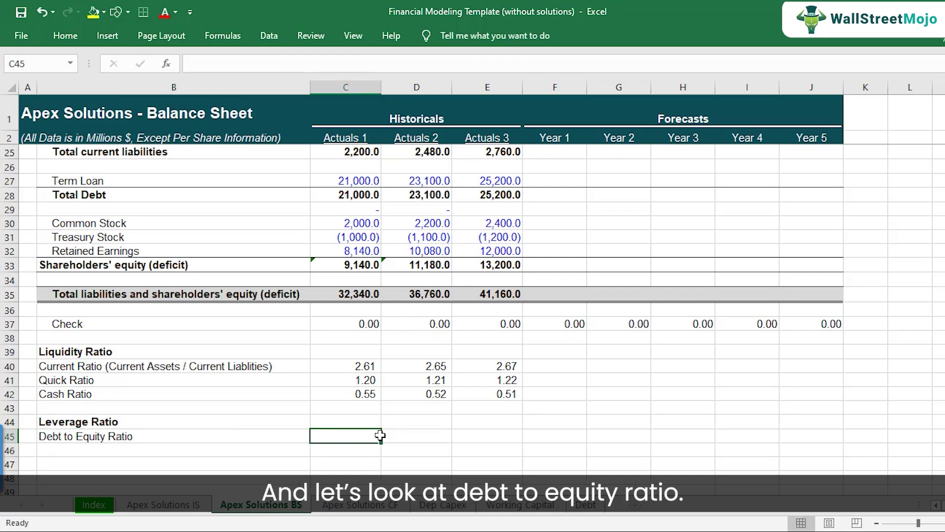
text(=)
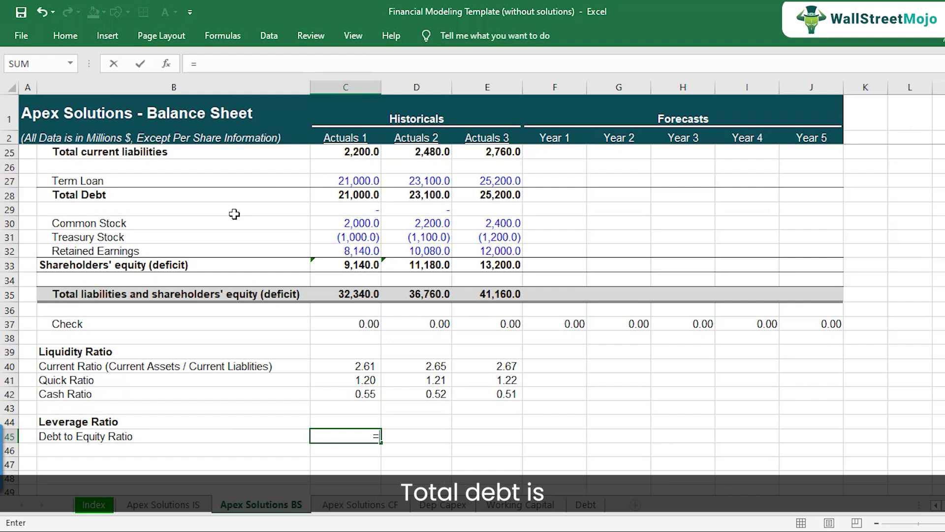
scroll(257, 290, up, 2)
click(335, 287)
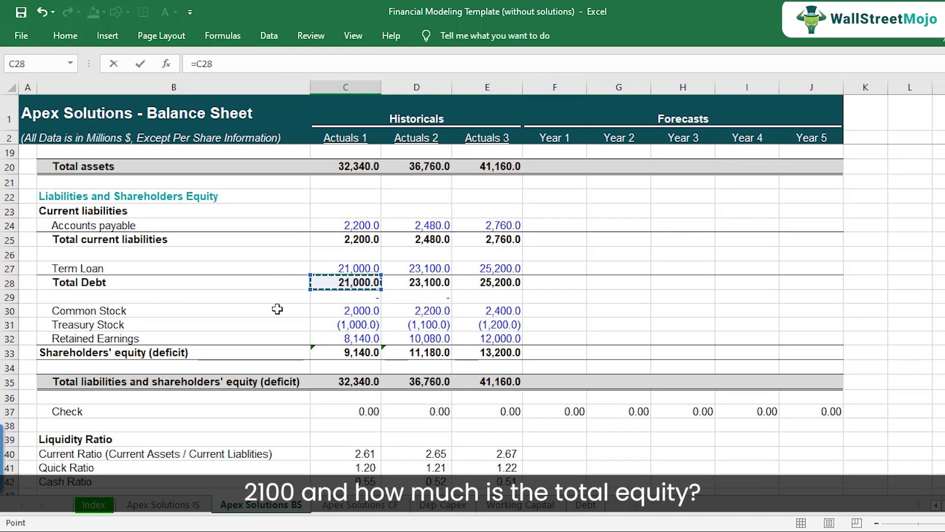
text(/)
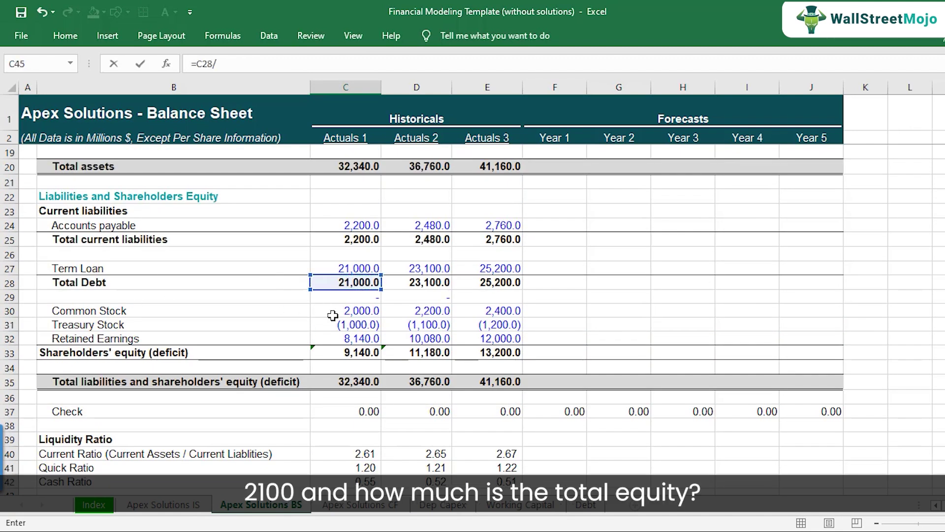
click(348, 356)
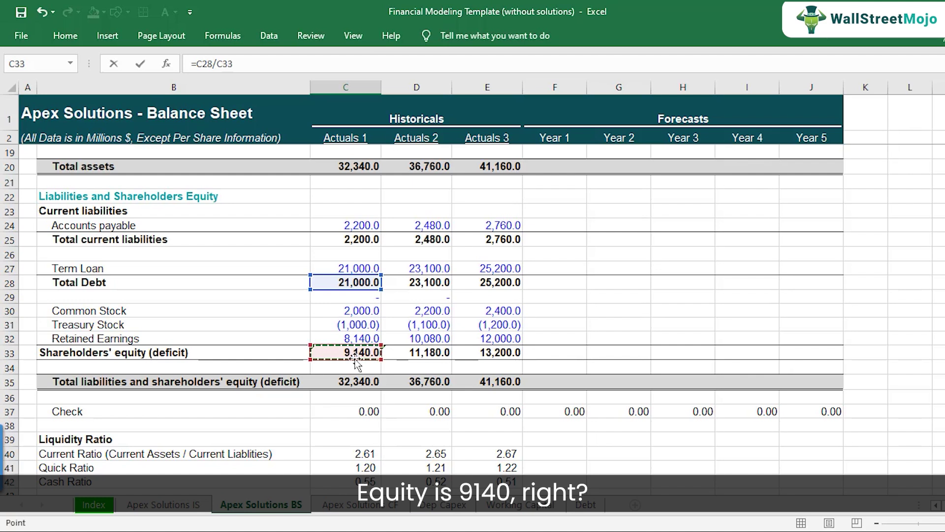
scroll(351, 364, down, 2)
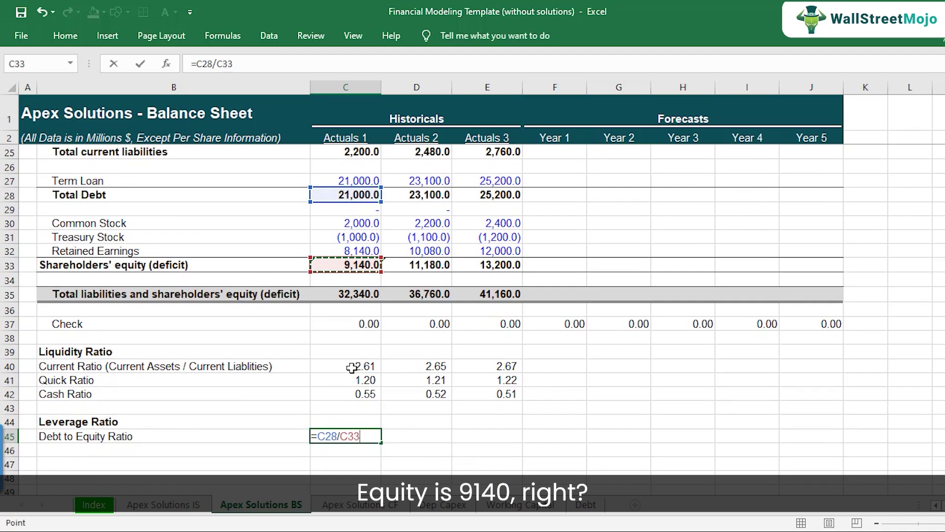
key(ctrl+Return)
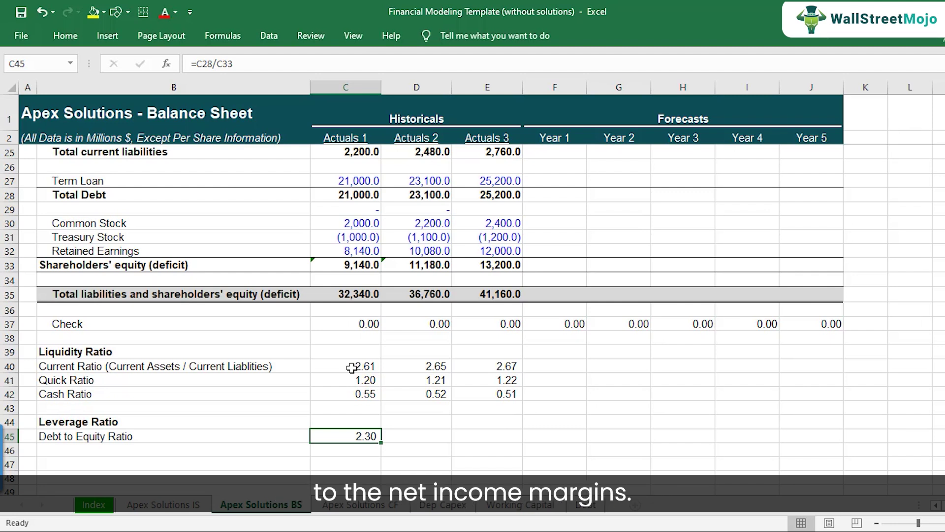
Copy the Debt to Equity Ratio formula from C45 to D45 and E45 for Actuals 2 and Actuals 3
key(ctrl+c)
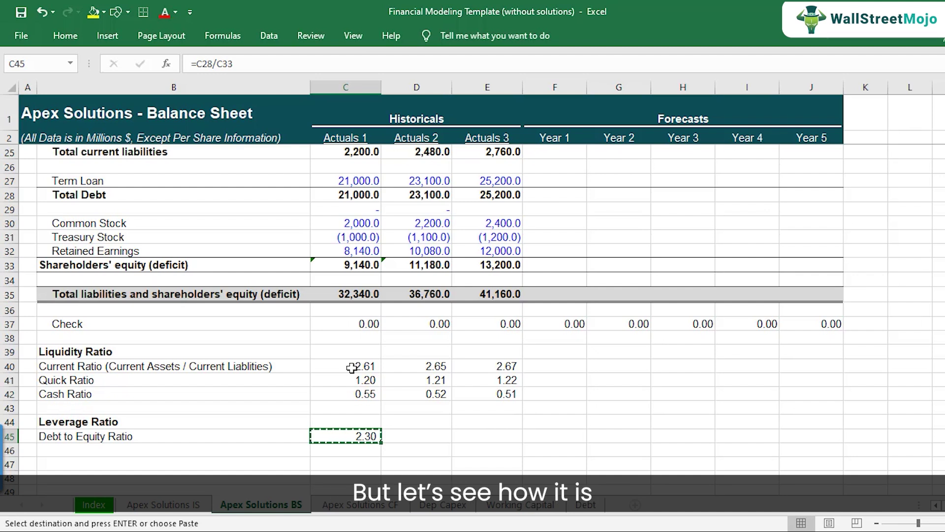
key(Right)
key(ctrl+v)
key(Right)
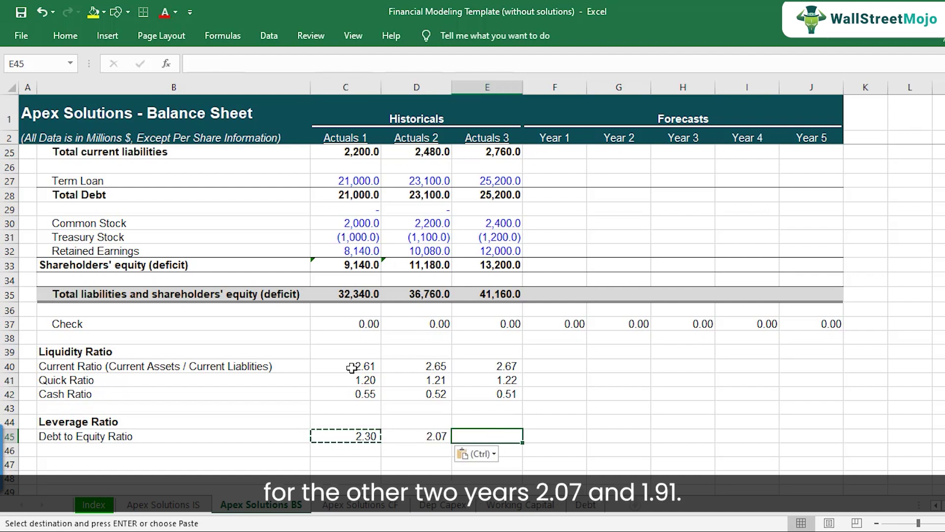
key(ctrl+v)
key(Left)
Check the copied formulas in D45 and E45 and compare the Debt to Equity Ratio across Actuals 1 to 3
key(F2)
key(Escape)
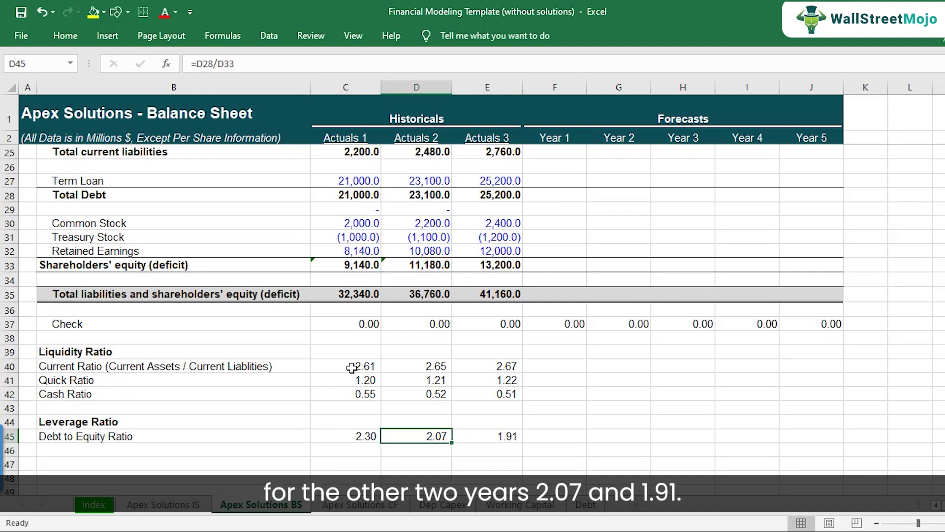
key(Right)
key(F2)
key(Escape)
key(Left)
key(Left)
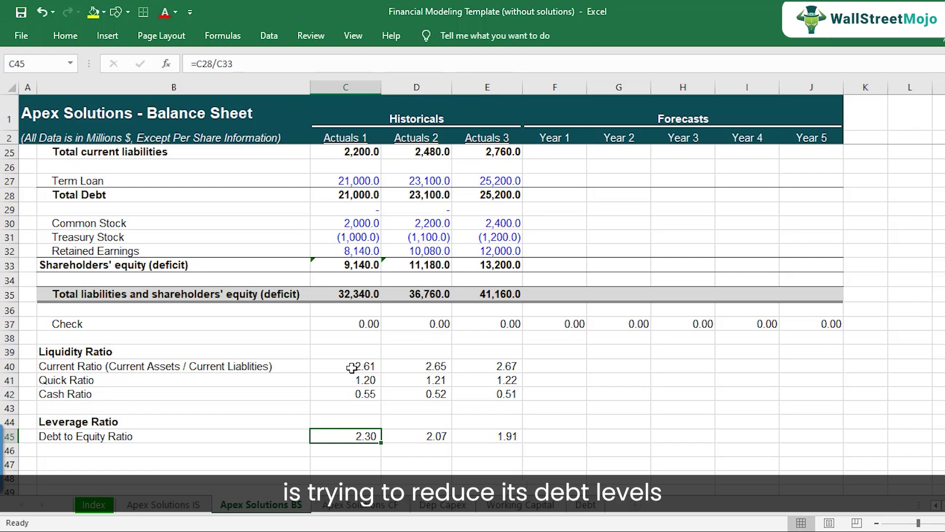
key(Right)
key(Right)
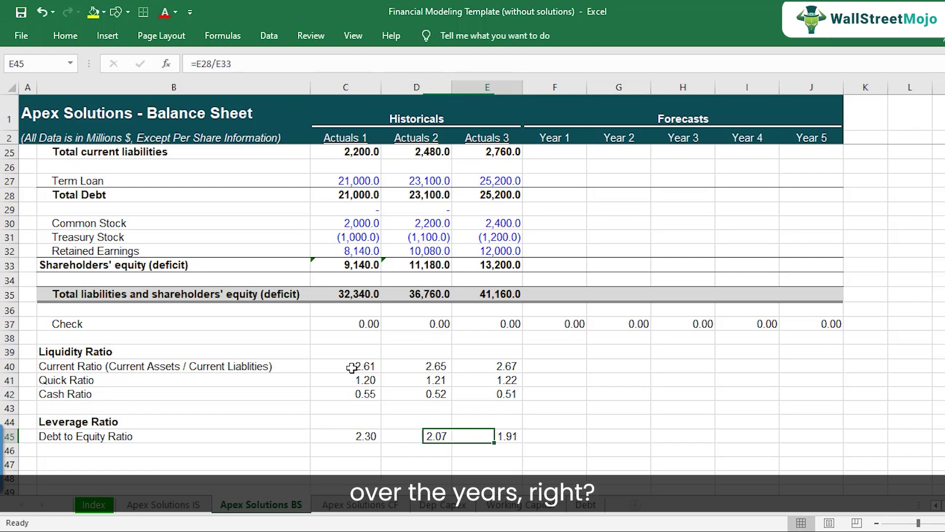
Add a bold "ROE" label in B47, below the Debt to Equity Ratio row
key(Left)
key(Left)
key(Left)
key(Left)
key(Right)
key(Down)
key(Down)
key(Down)
key(Down)
key(Down)
key(Up)
key(Up)
key(Up)
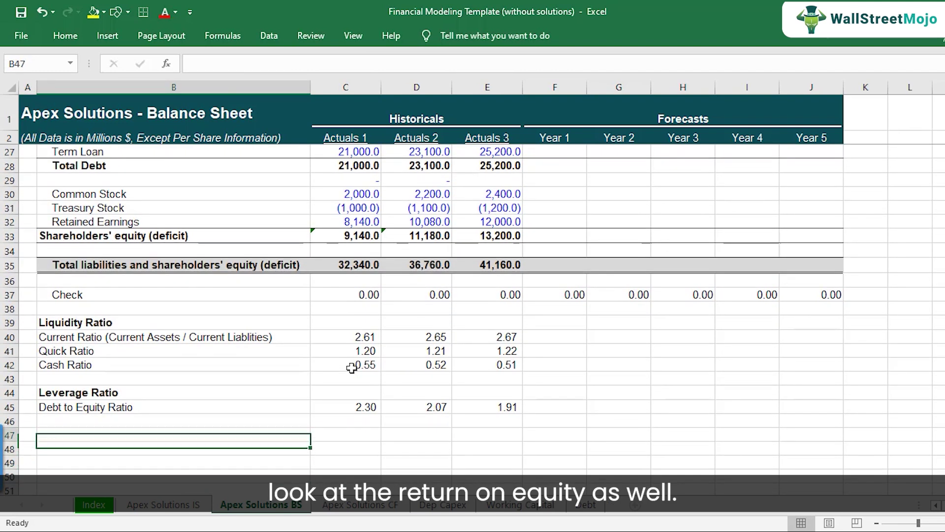
text(ROE)
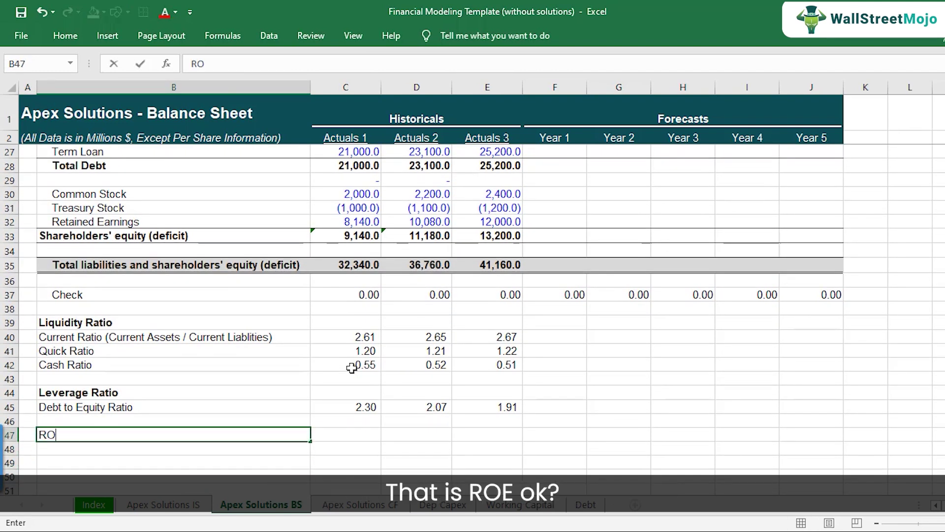
key(ctrl+b)
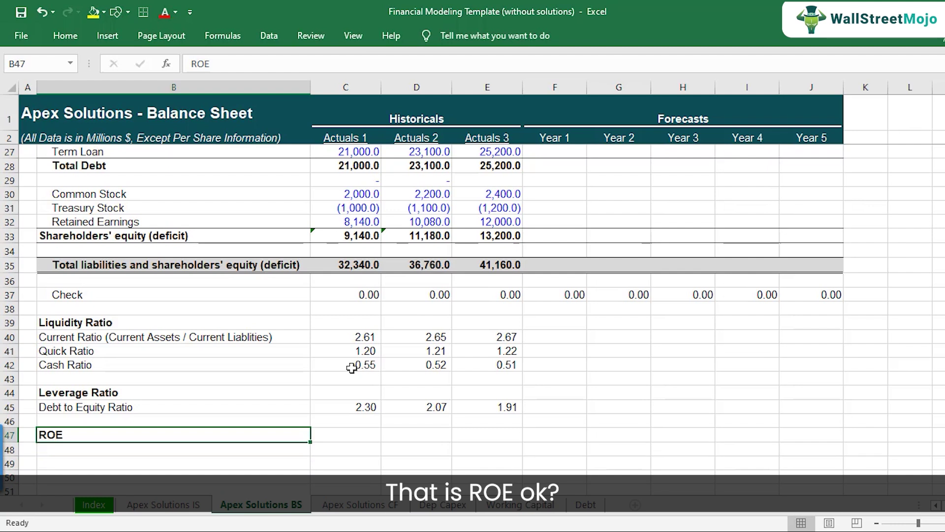
Look up the Actuals 1 net income in C30 of the Apex Solutions IS sheet
key(Right)
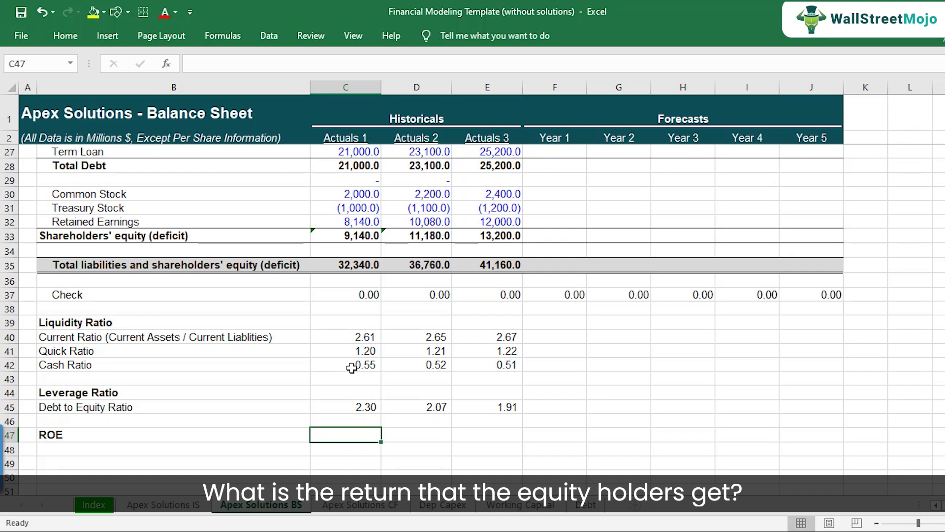
click(194, 505)
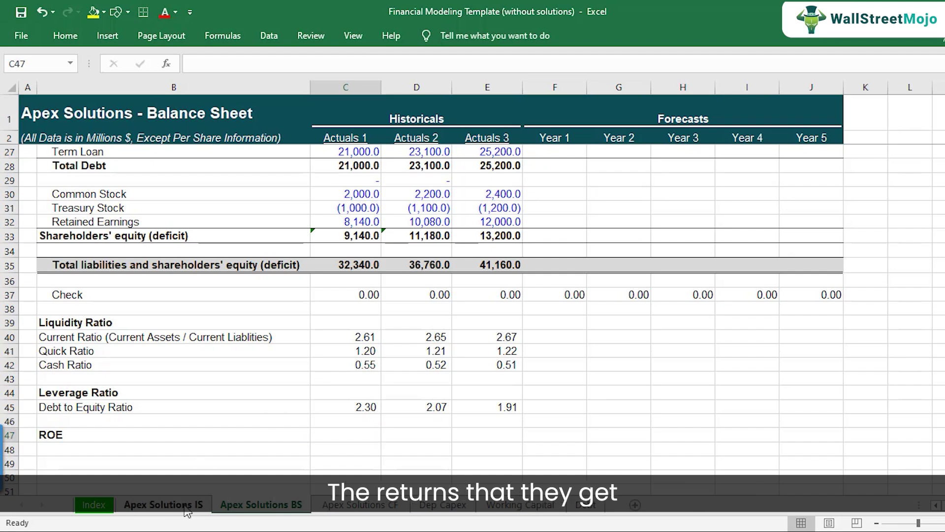
scroll(312, 289, up, 5)
scroll(314, 289, up, 8)
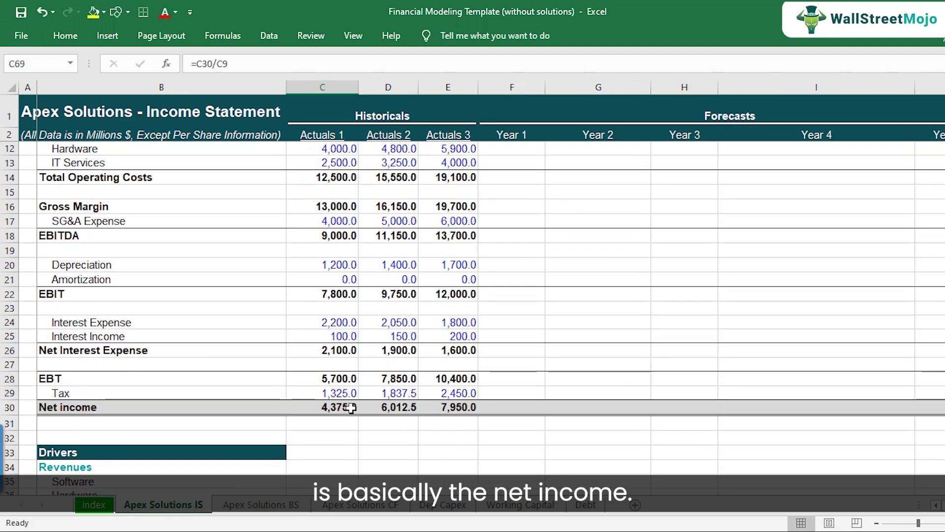
click(336, 413)
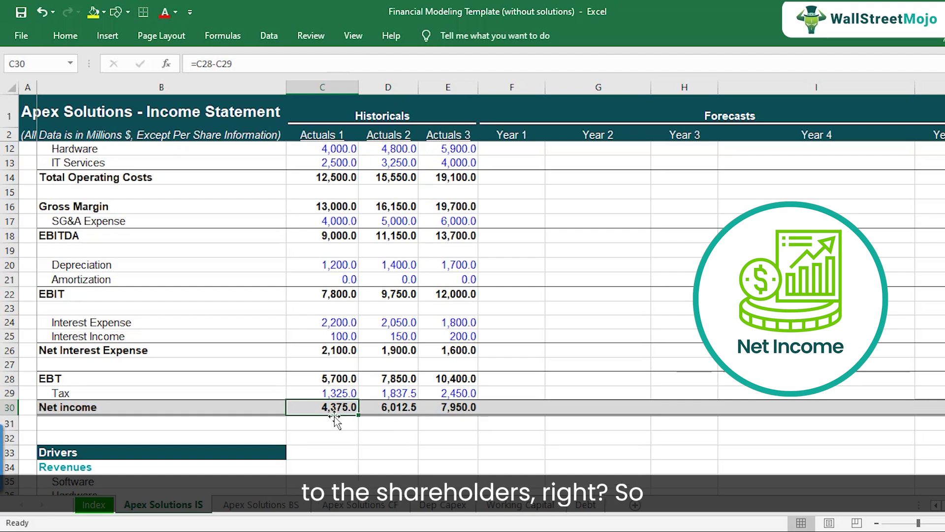
Extend the B47 label on the Apex Solutions BS sheet to "ROE (Net Income / Shareholders Equity)"
click(260, 504)
scroll(118, 399, down, 1)
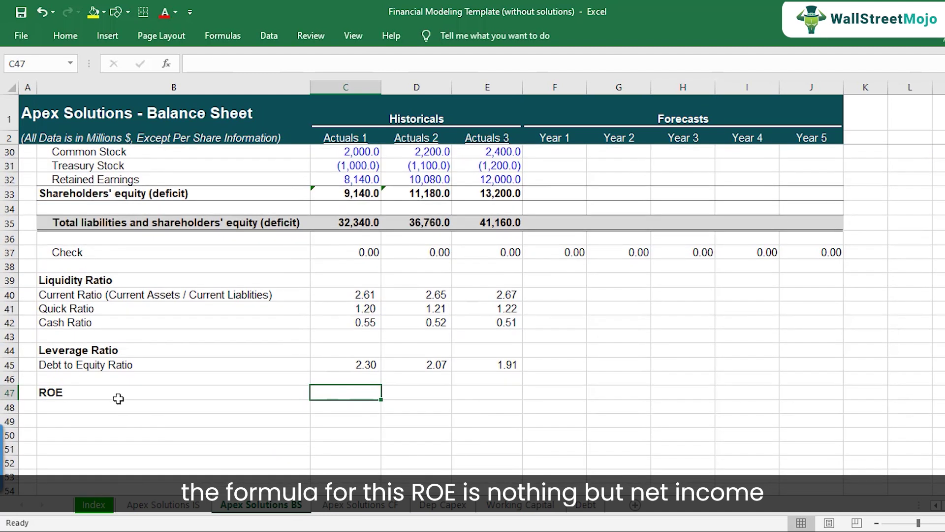
click(123, 398)
double_click(138, 403)
text((Net Income / Shareholdrers)
key(BackSpace)
key(BackSpace)
key(BackSpace)
key(BackSpace)
key(BackSpace)
text(ers Equity)
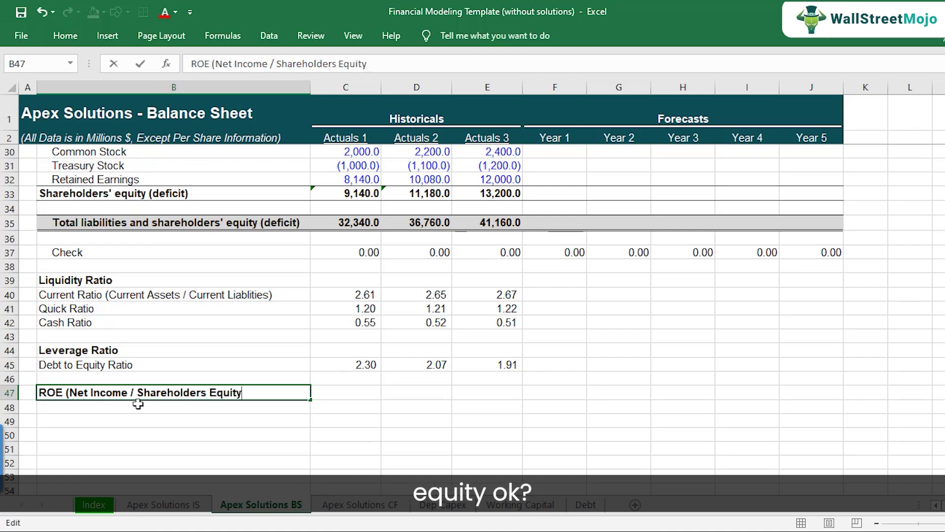
text())
key(Tab)
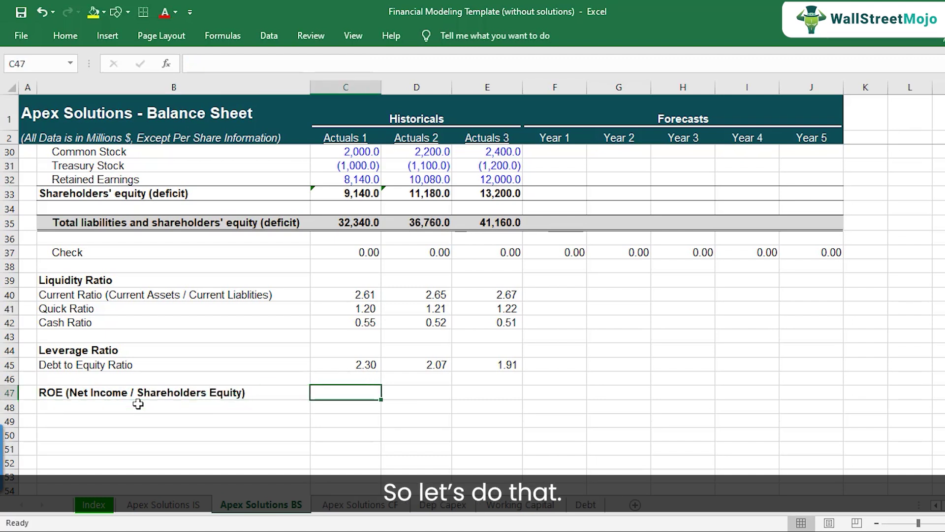
Calculate the Actuals 1 ROE in C47 by dividing net income by shareholders' equity with ='Apex Solutions IS'!C30/'Apex Solutions BS'!C33
text(=)
click(162, 504)
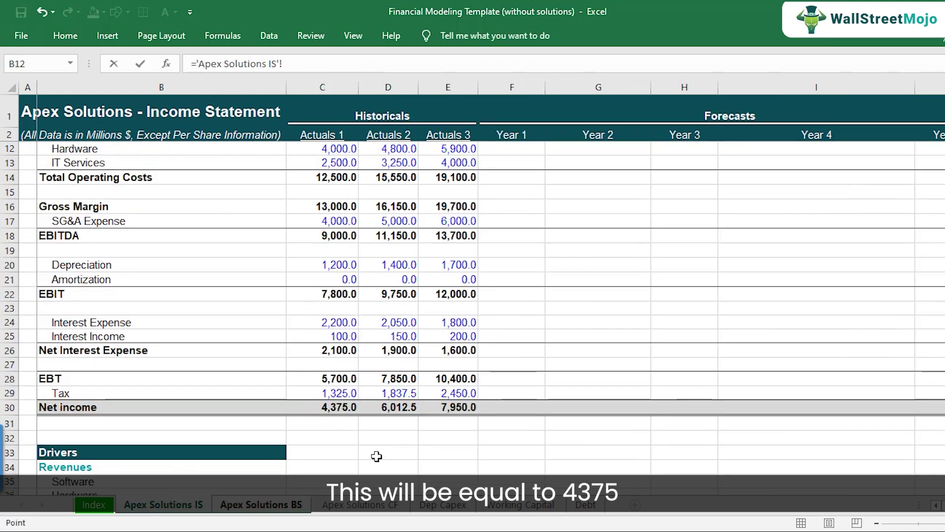
click(334, 409)
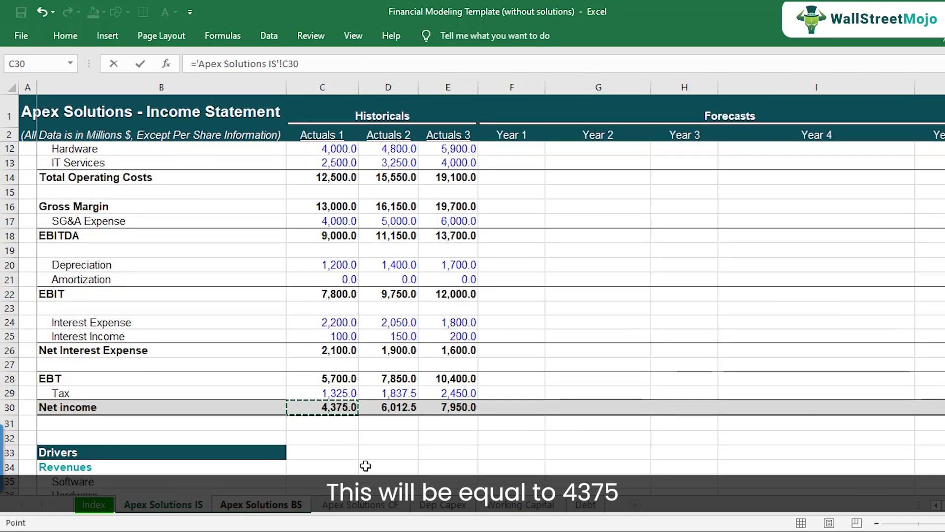
text(/)
click(280, 505)
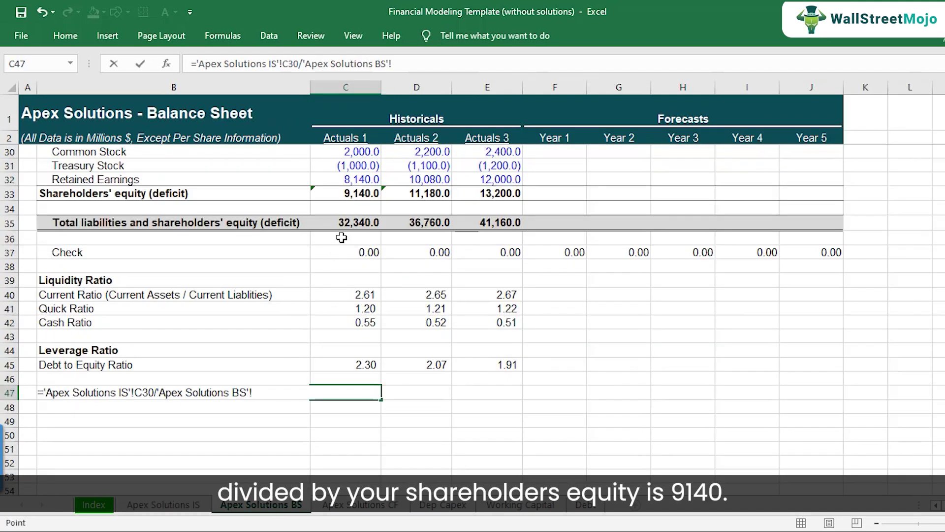
click(350, 198)
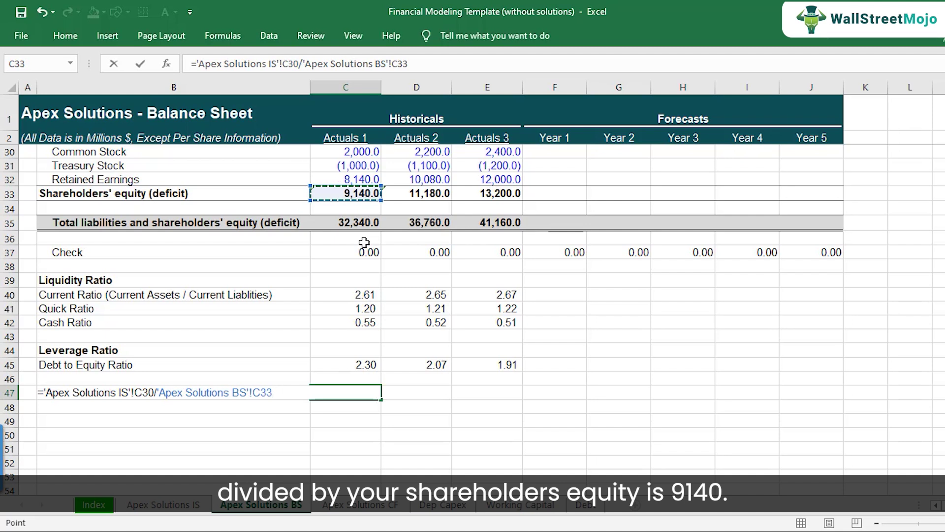
key(Return)
key(Up)
key(Up)
key(Up)
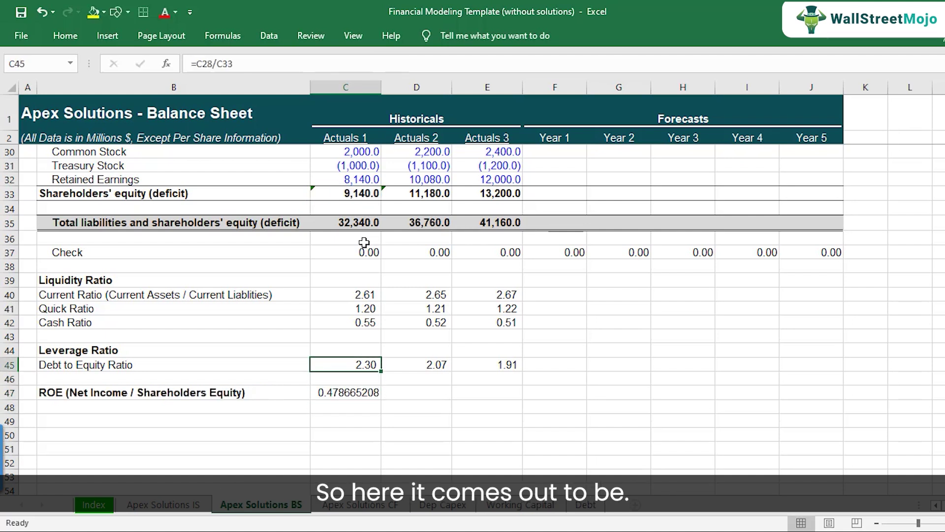
Format the Actuals 1 ROE in C47 as a percentage with one decimal place
click(332, 393)
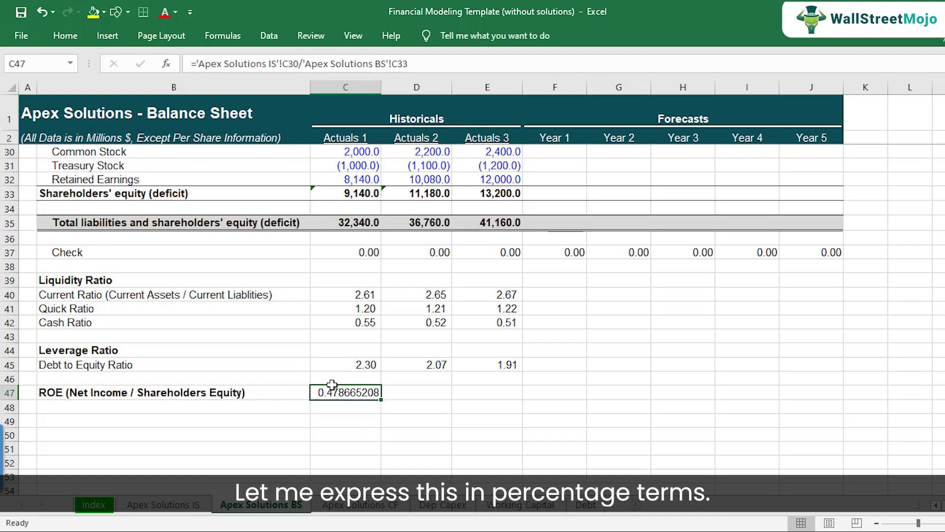
click(59, 37)
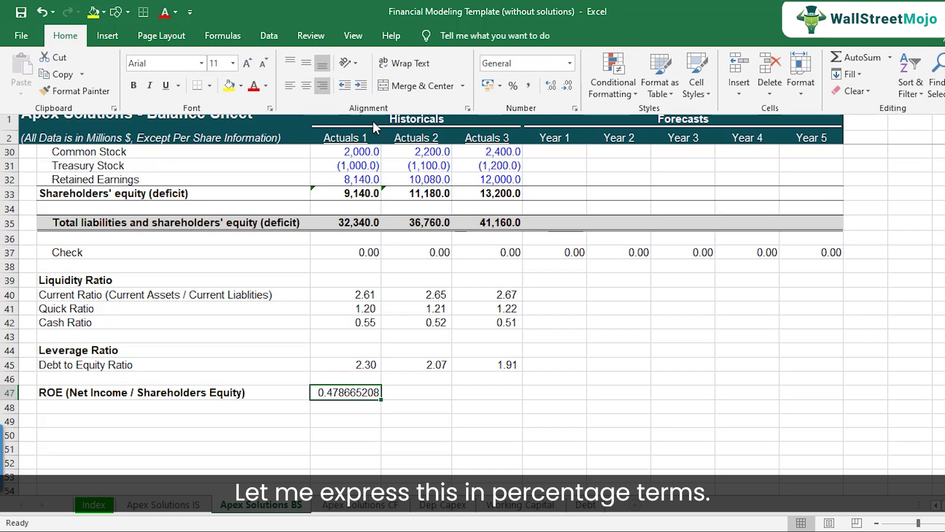
click(512, 85)
click(551, 86)
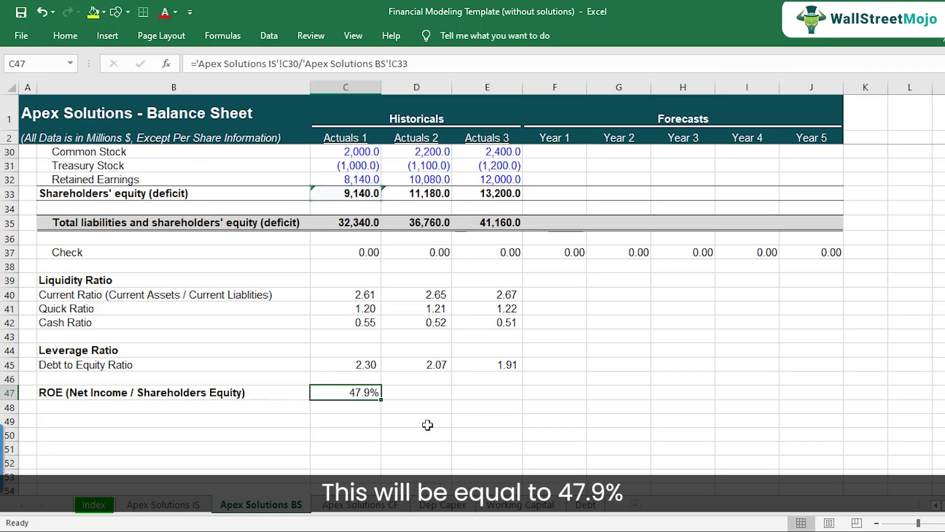
Copy the ROE formula from C47 to D47 and E47 for Actuals 2 and Actuals 3
key(ctrl+c)
key(shift+Right)
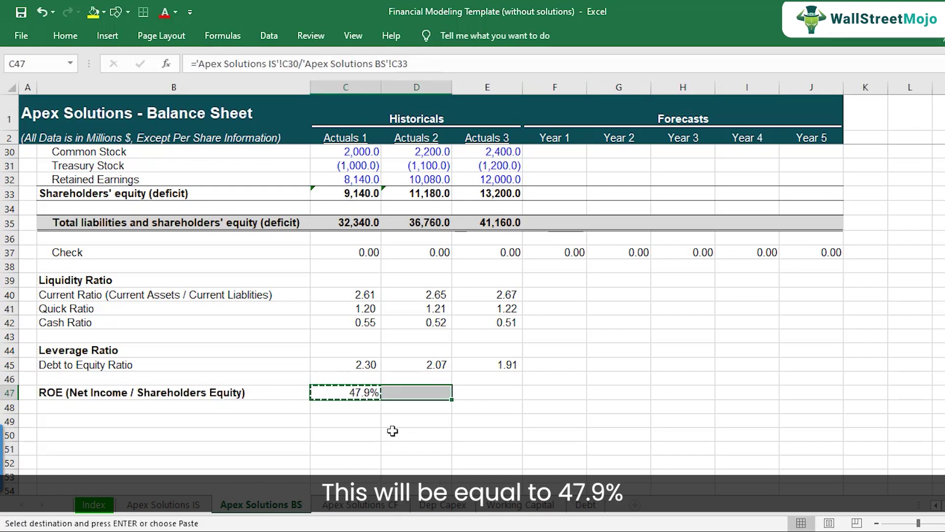
key(ctrl+v)
key(Right)
key(Right)
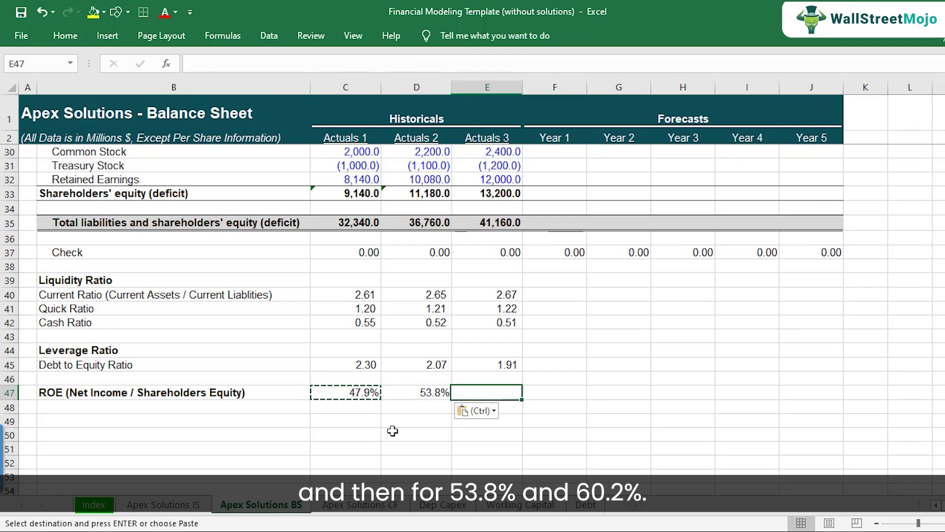
key(ctrl+v)
key(Escape)
Compare the ROE across Actuals 1 to 3 and review it alongside the liquidity and leverage ratios
key(Left)
key(Left)
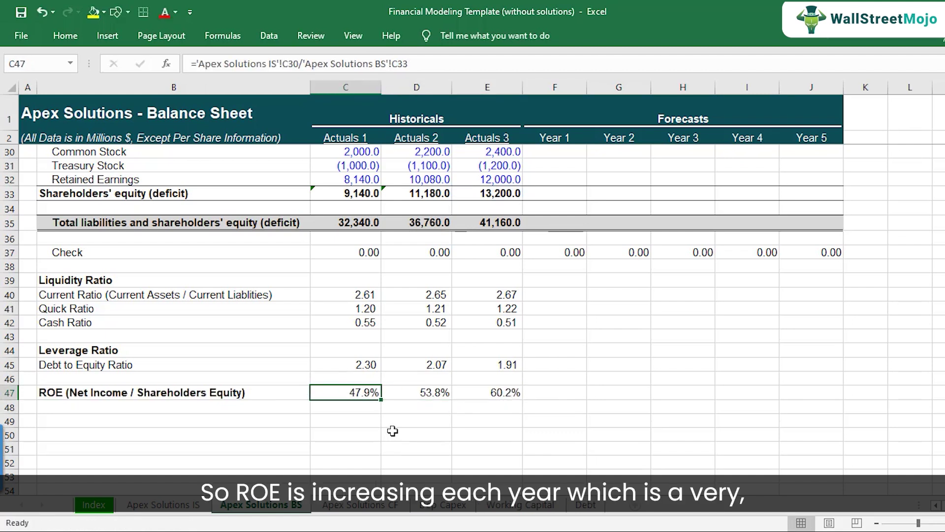
key(Right)
key(Right)
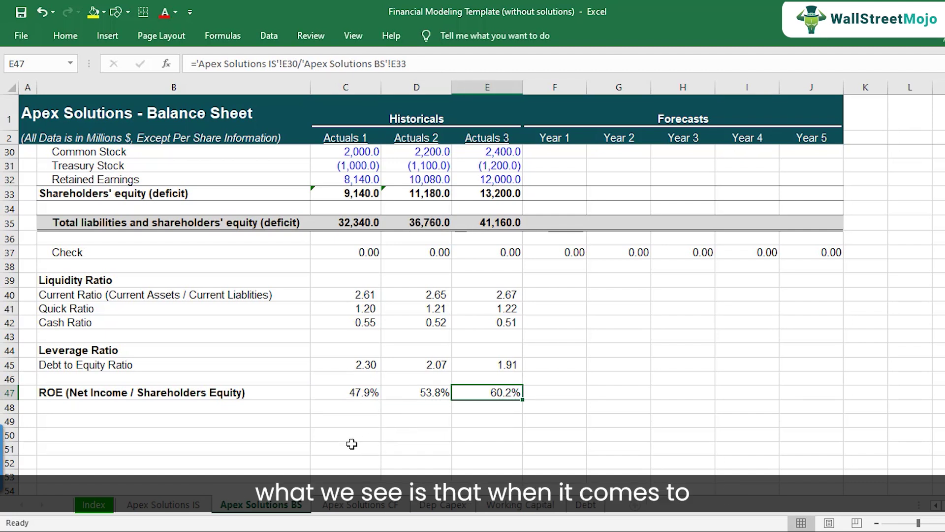
scroll(353, 442, up, 1)
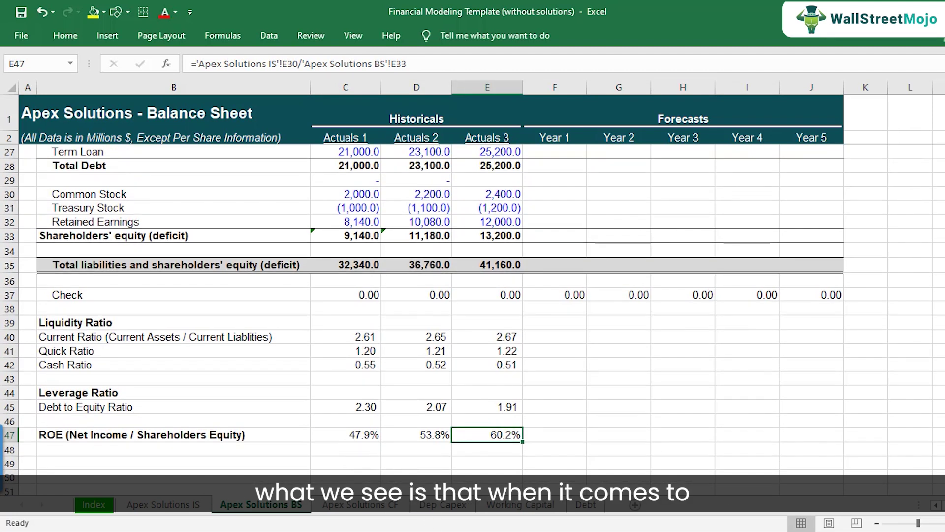